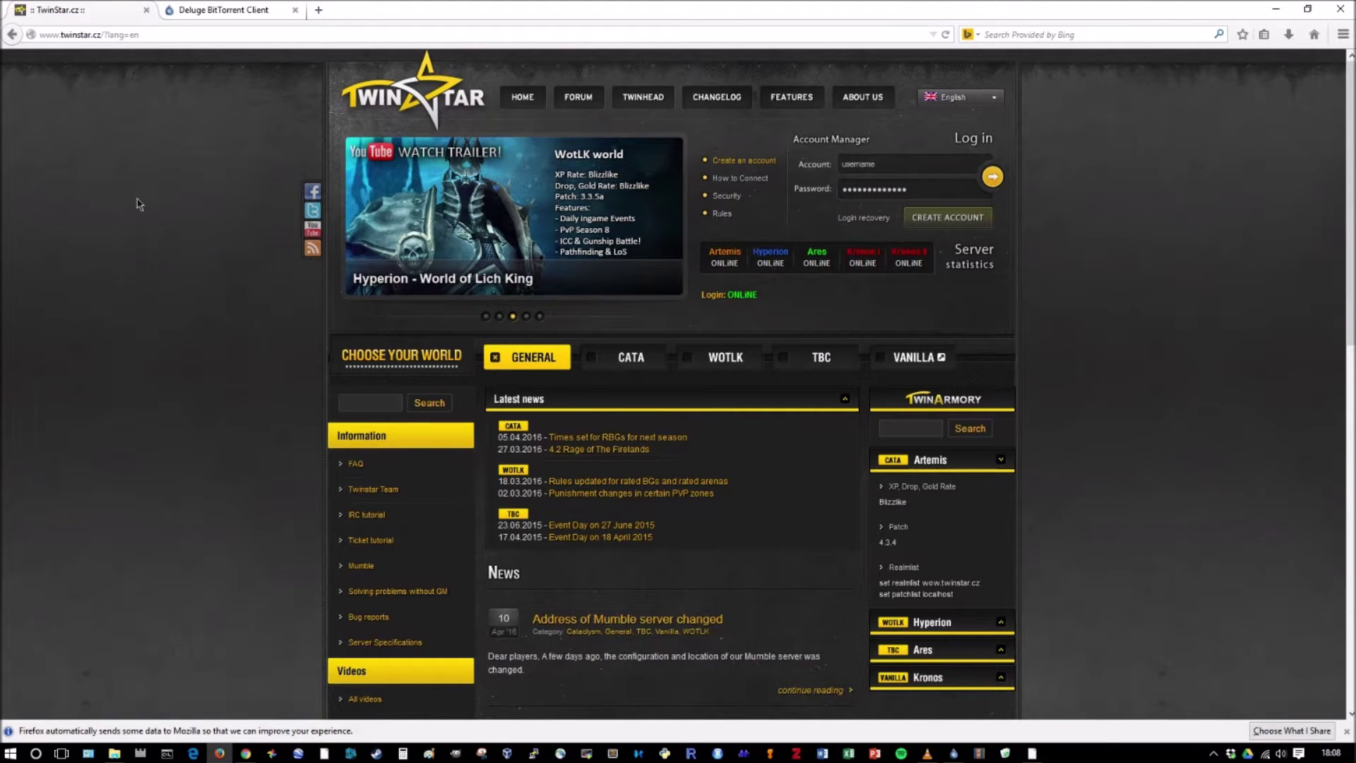
- Open the How to Connect guide on TwinStar.cz
left_click(155, 34)
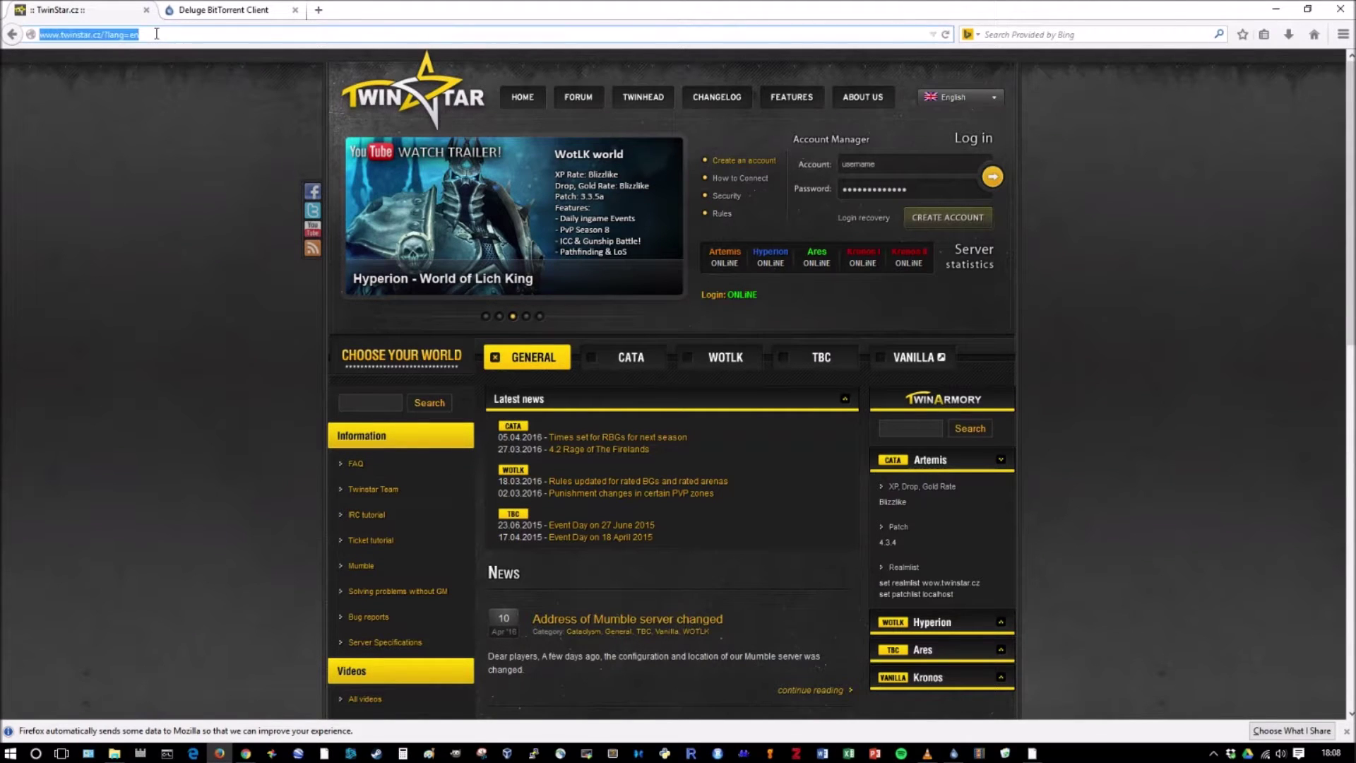
left_click(177, 138)
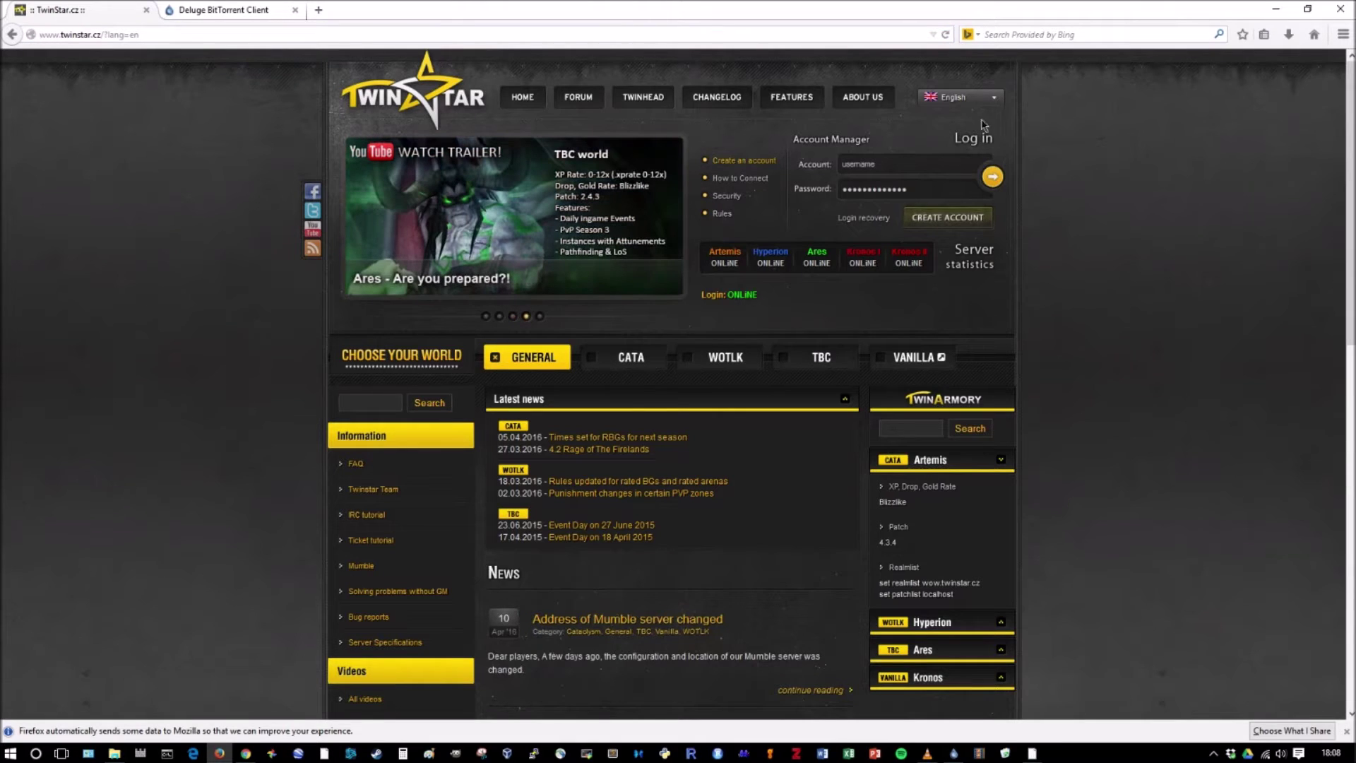
mouse_move(987, 113)
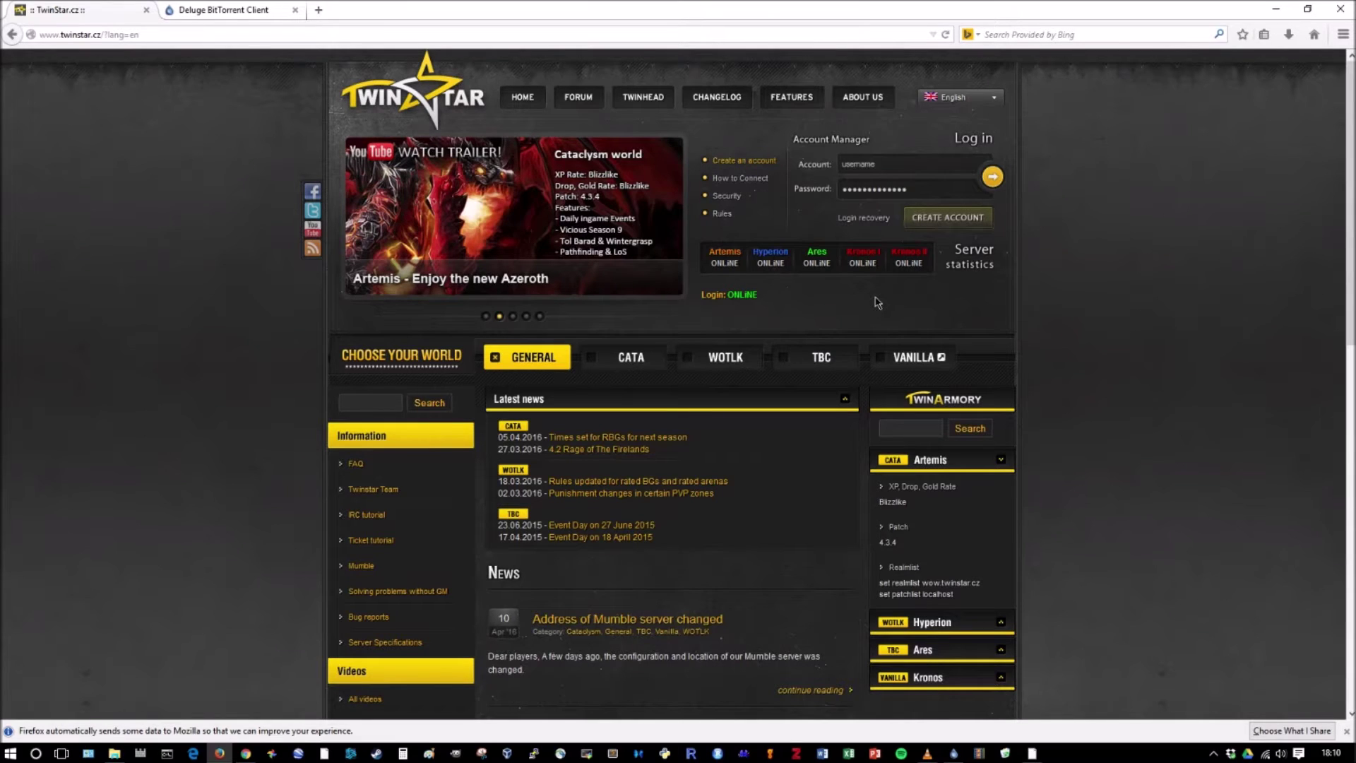
left_click(762, 182)
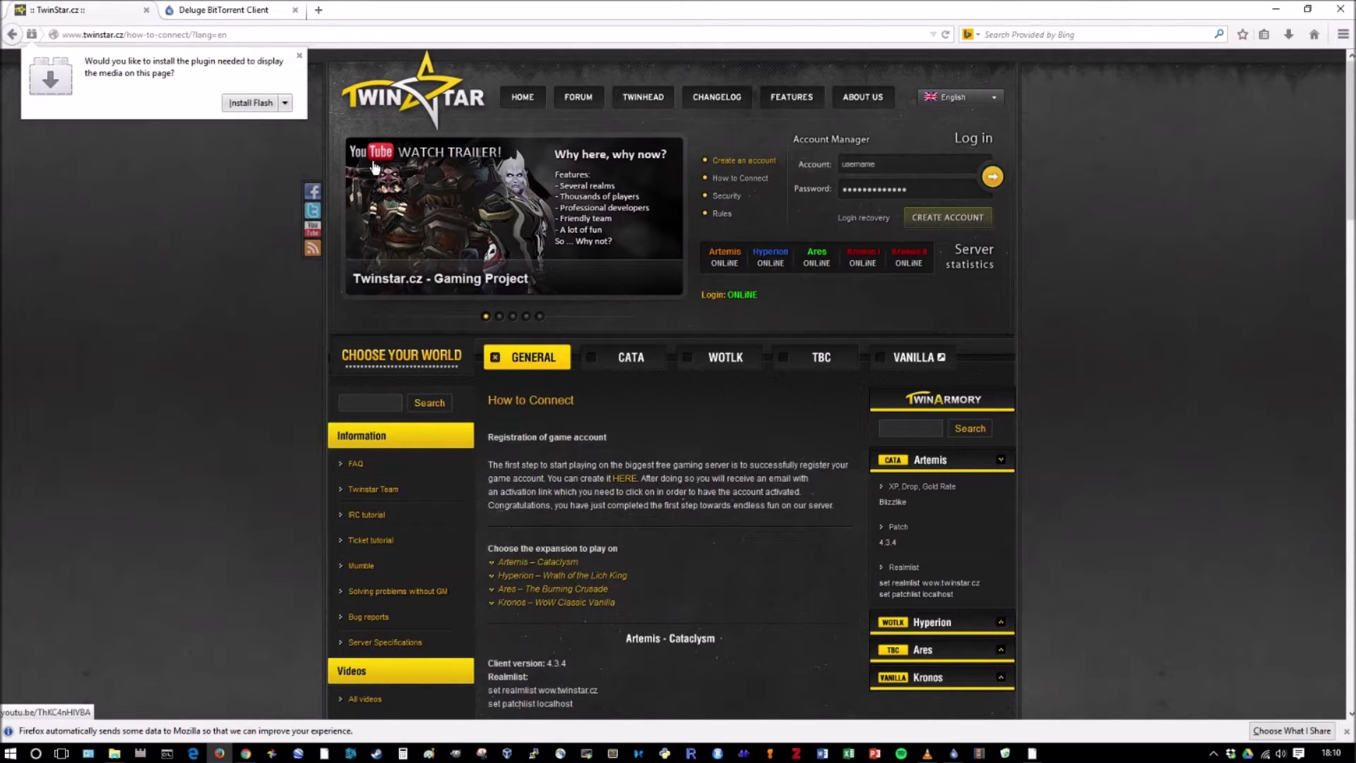
- Dismiss the Flash prompt and jump to the Kronos – WoW Classic Vanilla instructions
left_click(299, 55)
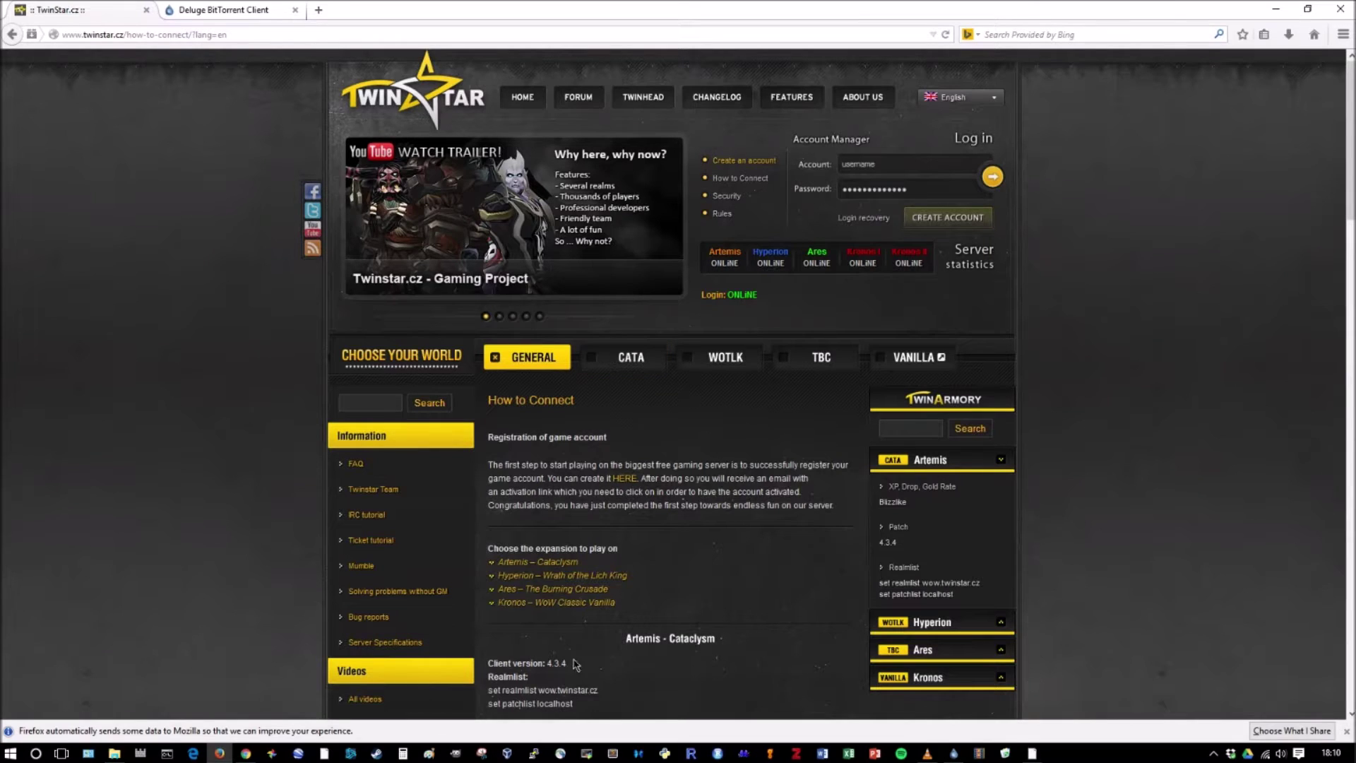
left_click(556, 605)
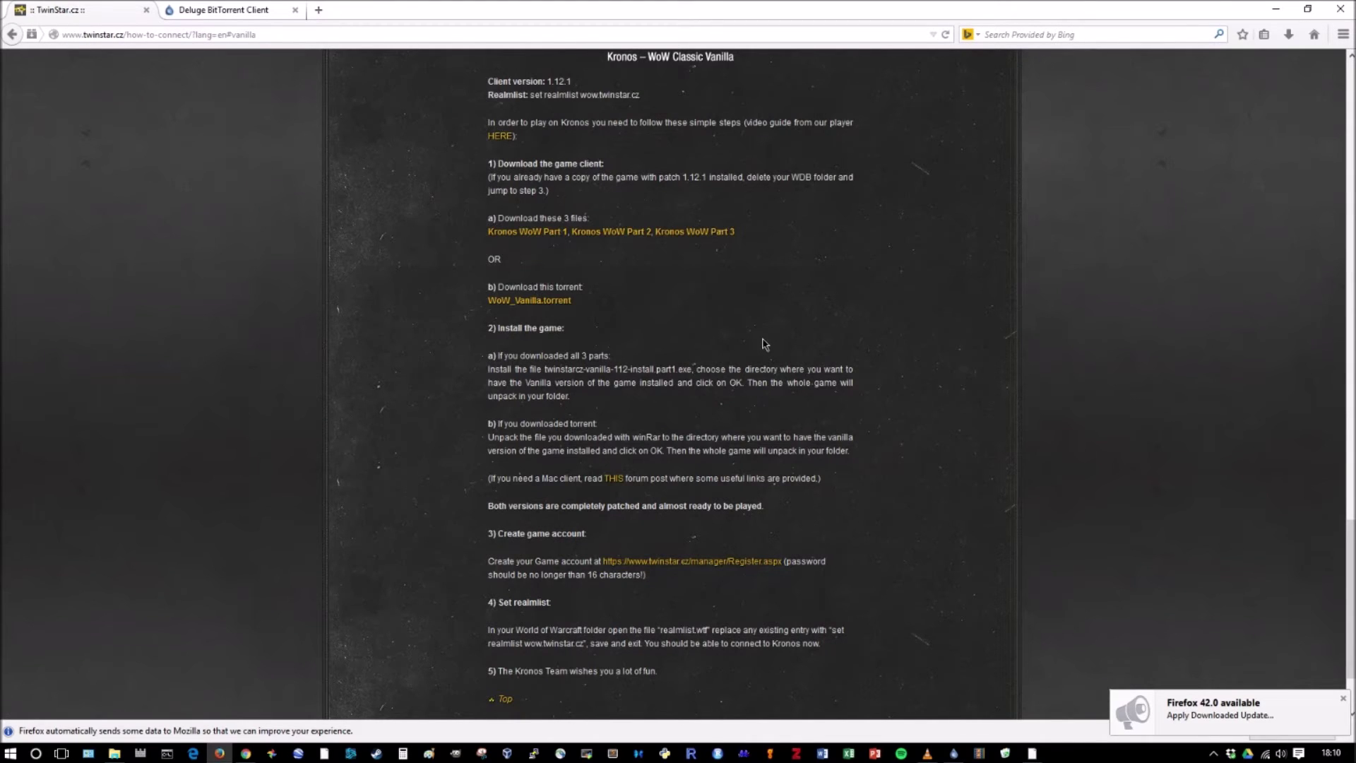
right_click(563, 308)
- Download WoW_Vanilla.torrent from its Sendspace page and save the file to the Desktop
left_click(650, 315)
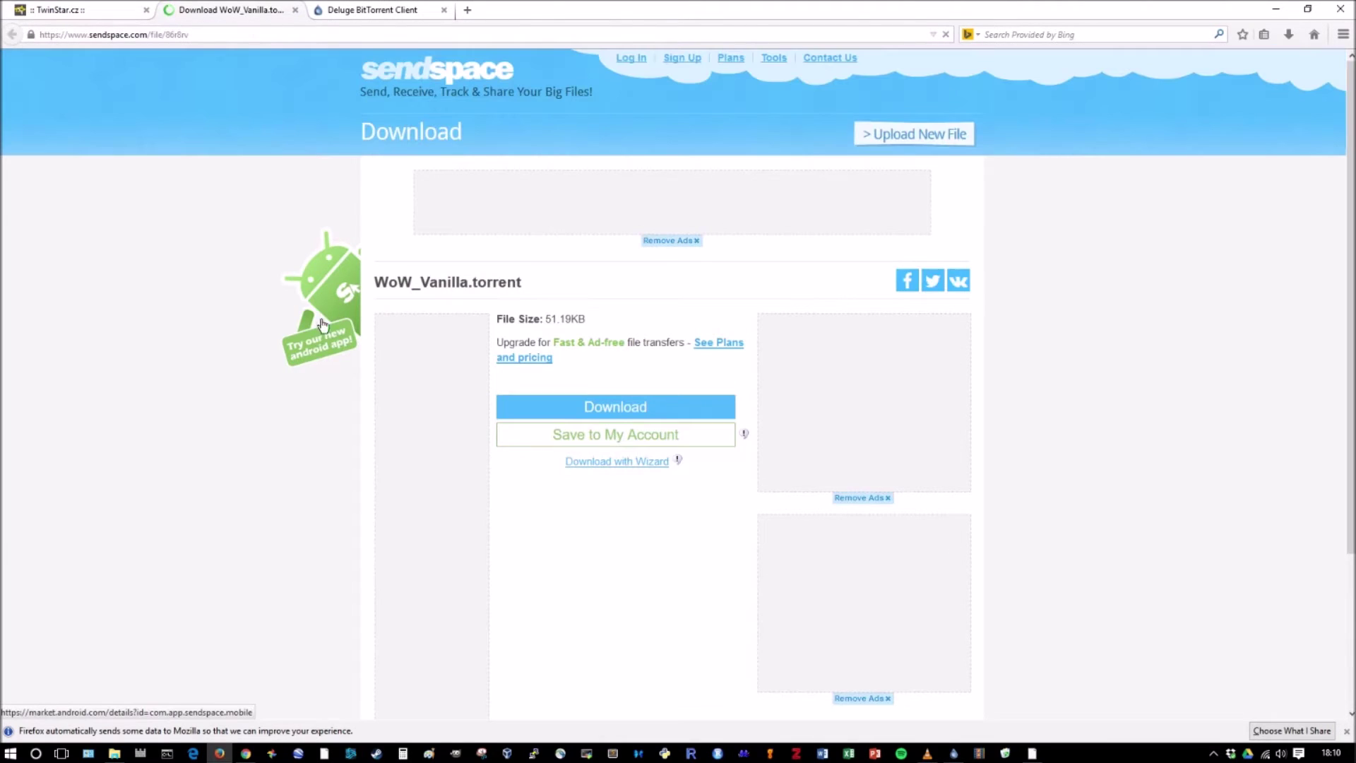
left_click(241, 12)
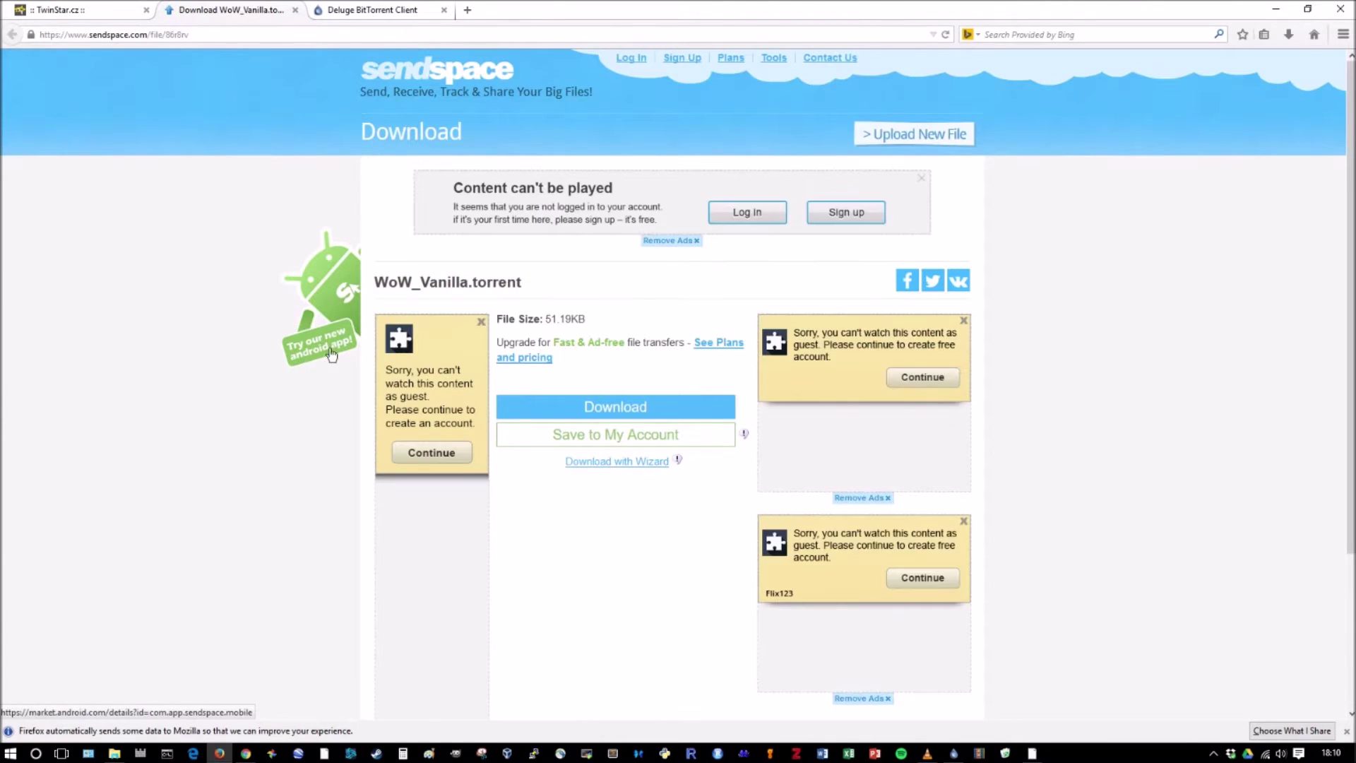
left_click(549, 408)
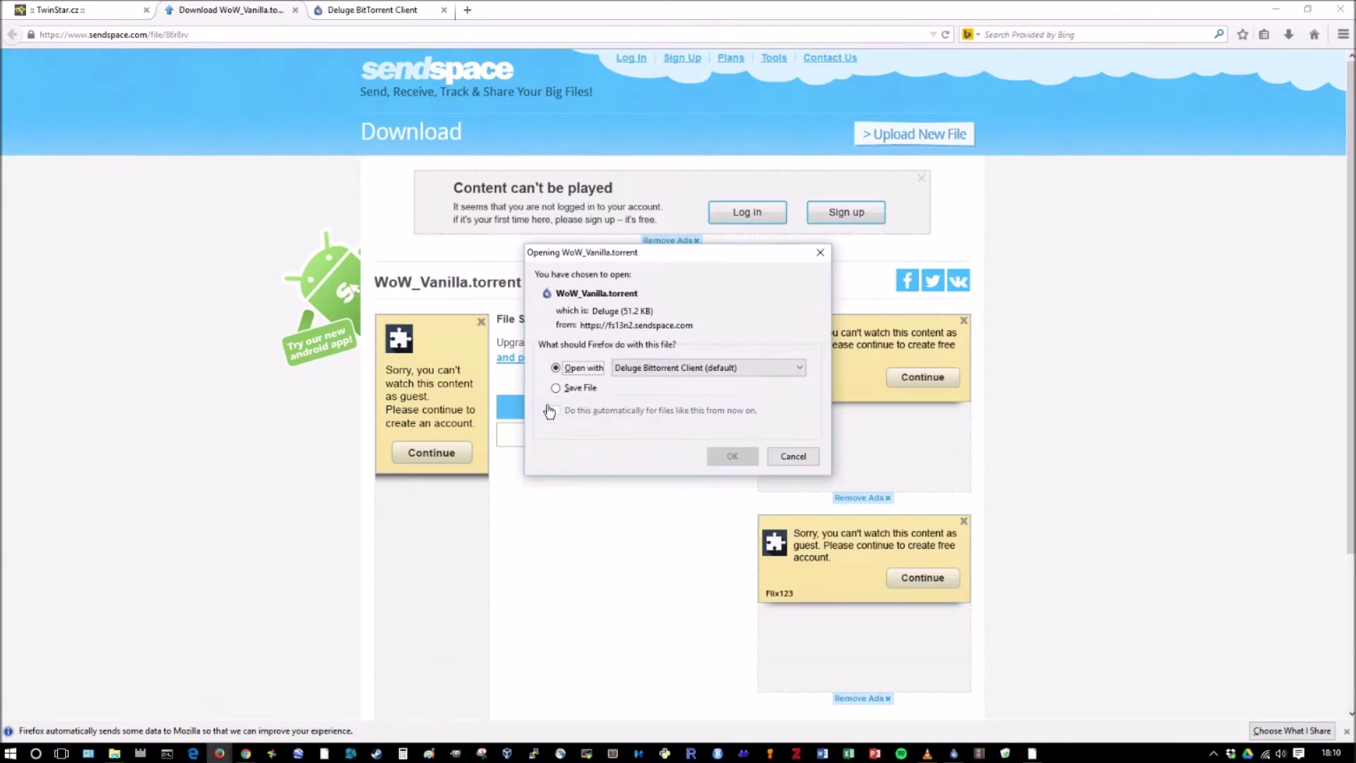
left_click(582, 389)
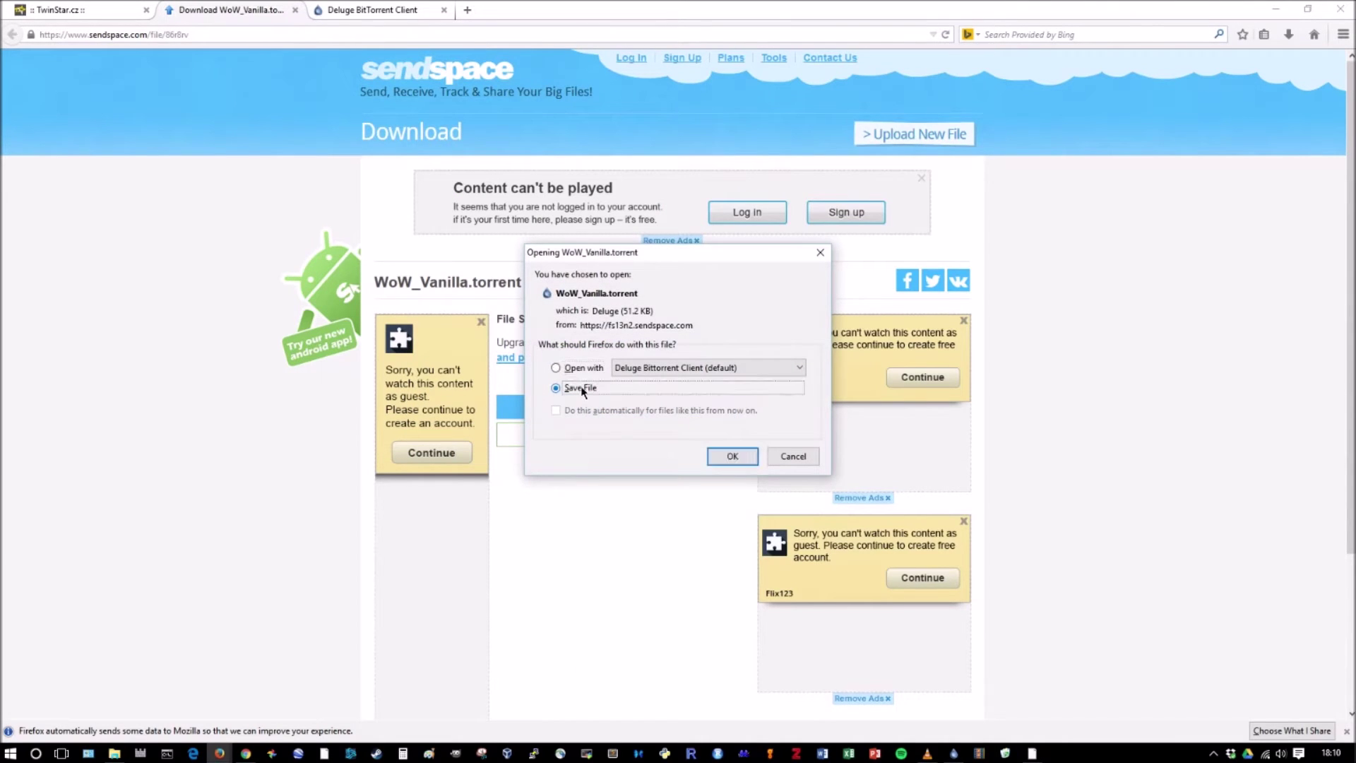
left_click(728, 456)
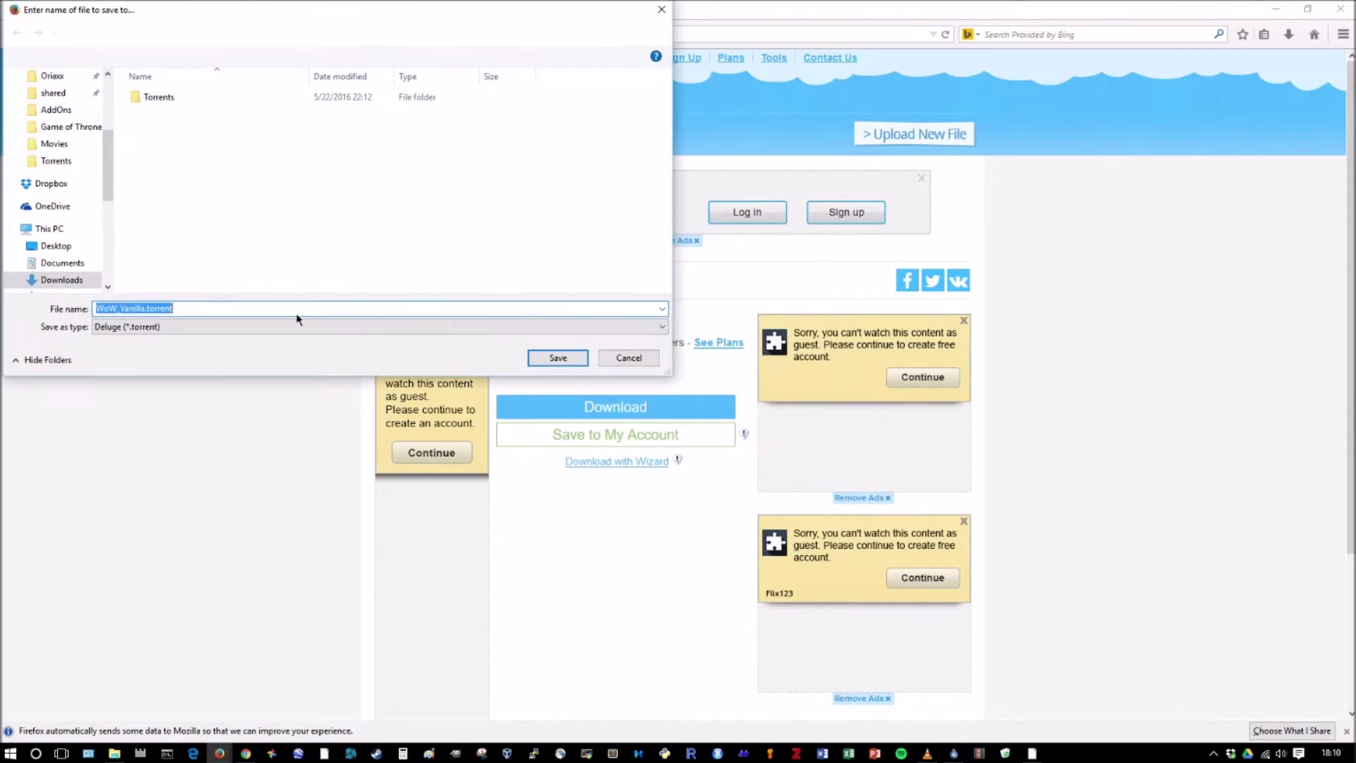
scroll(101, 160, "up", 5)
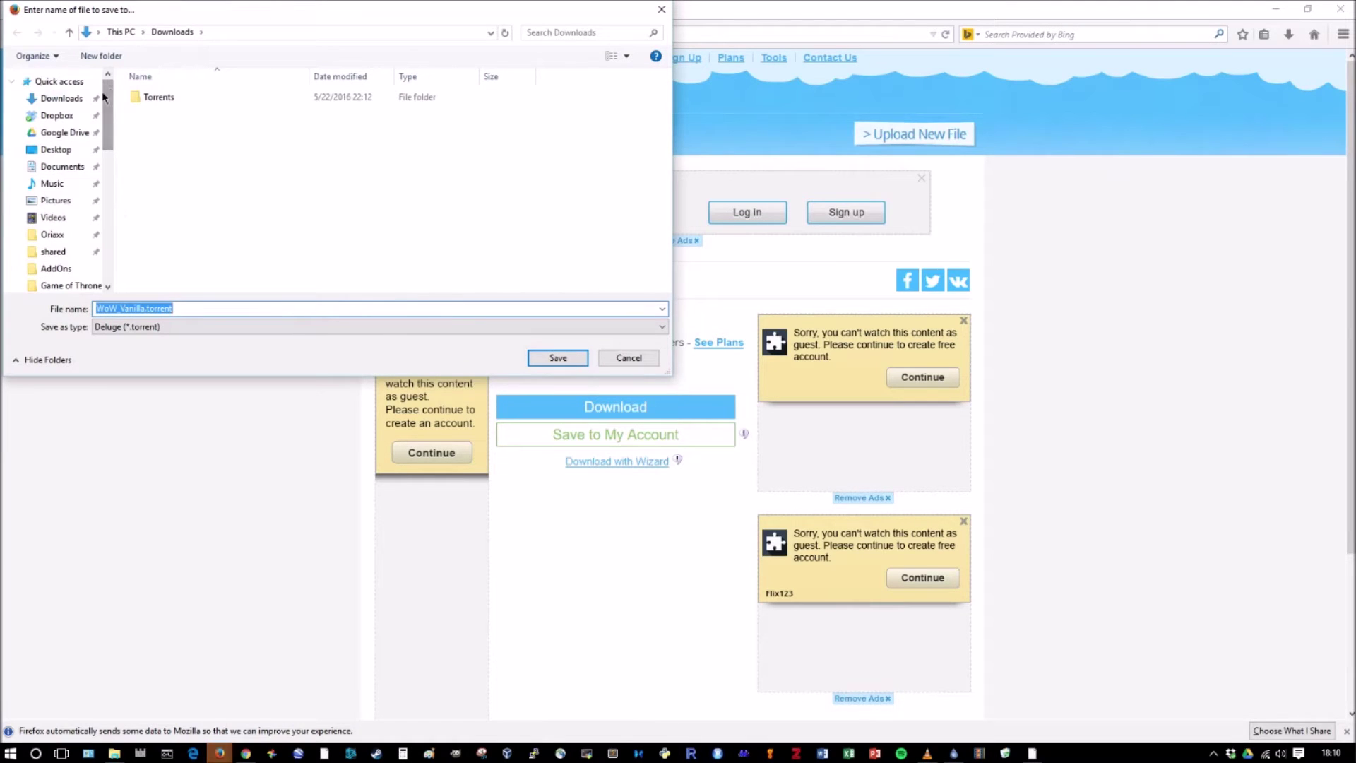
left_click(53, 149)
left_click(558, 357)
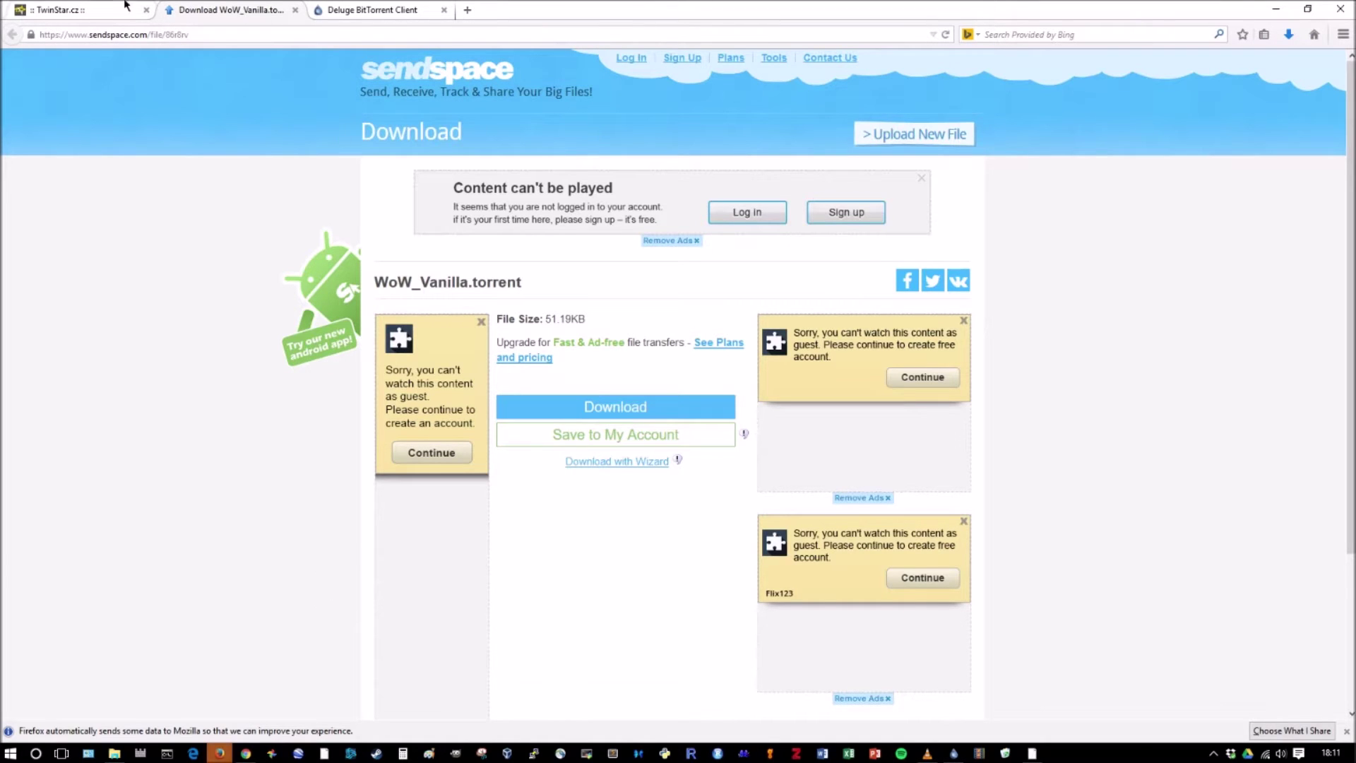
- Review the TwinStar guide and the Deluge 1.3.12 page, then minimize Firefox
left_click(89, 9)
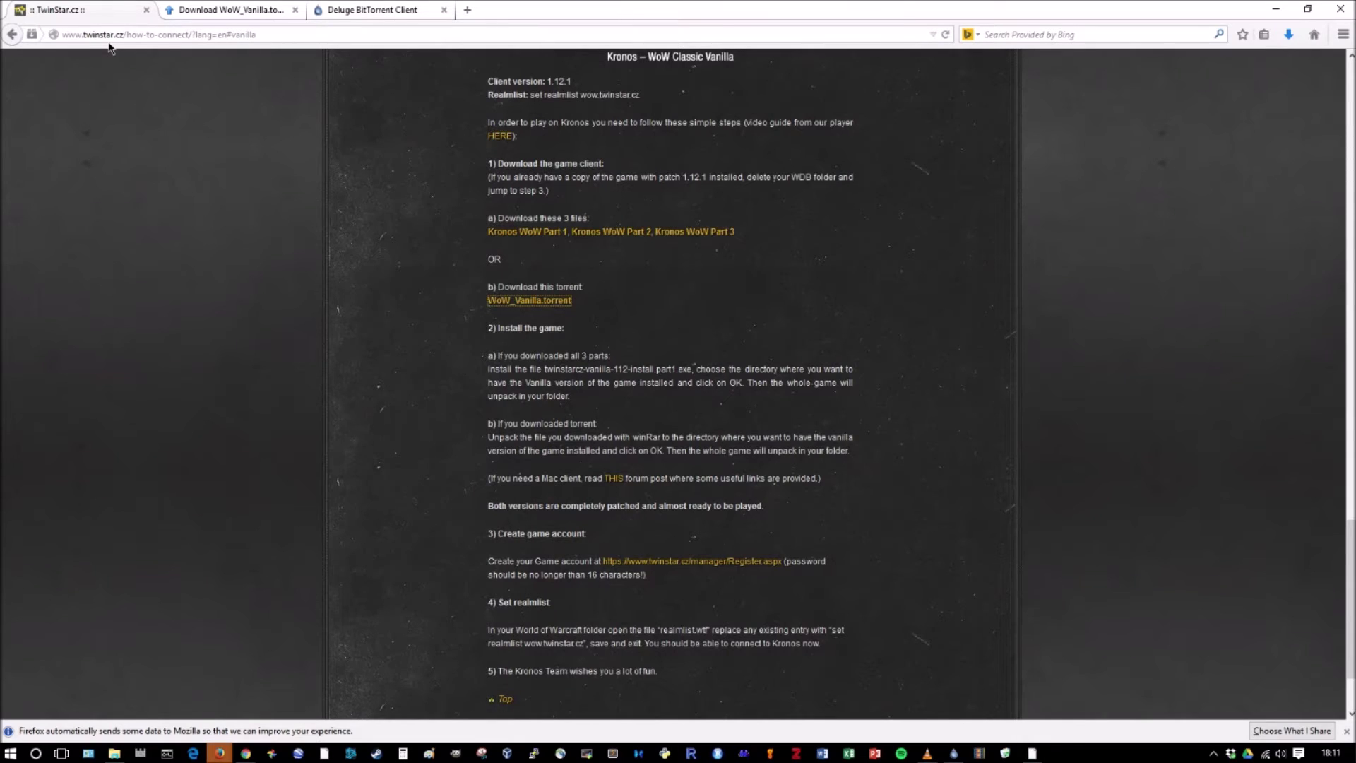
left_click(374, 9)
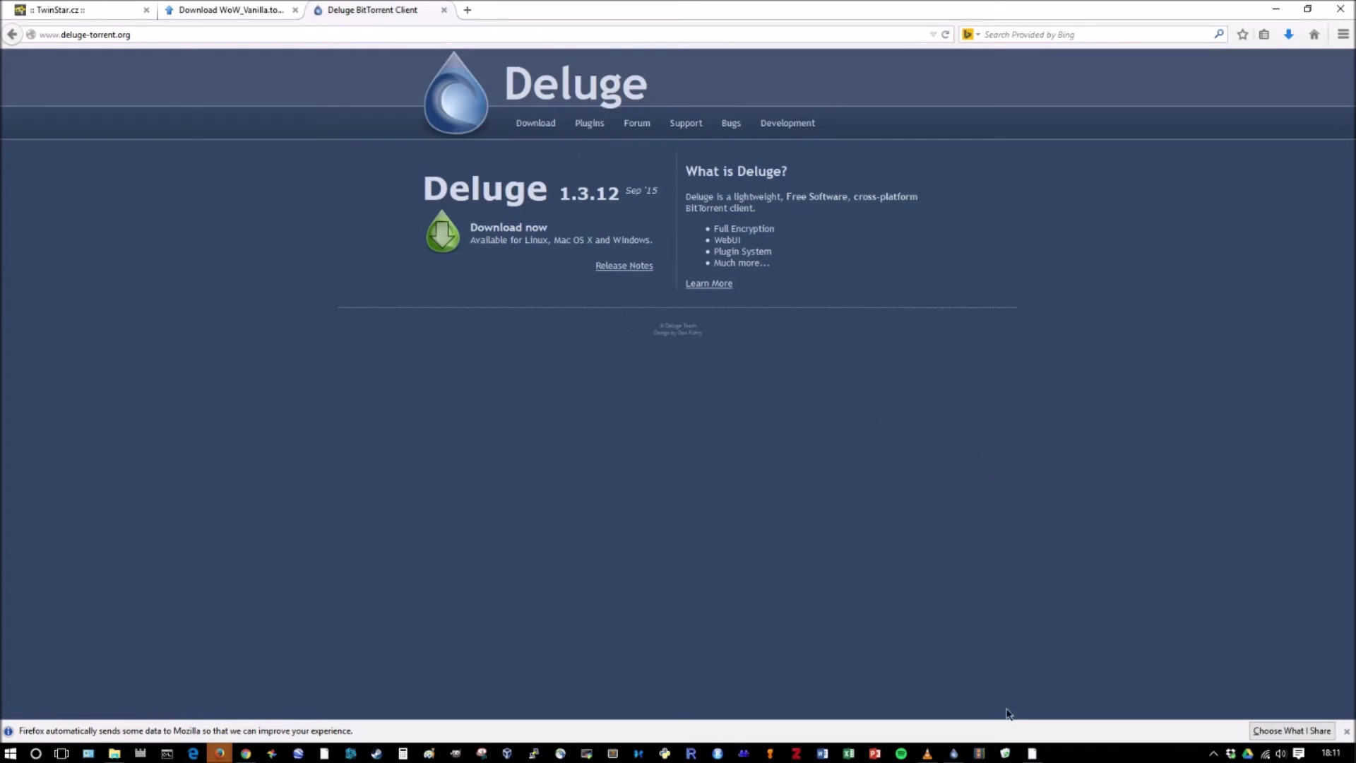
left_click(1276, 10)
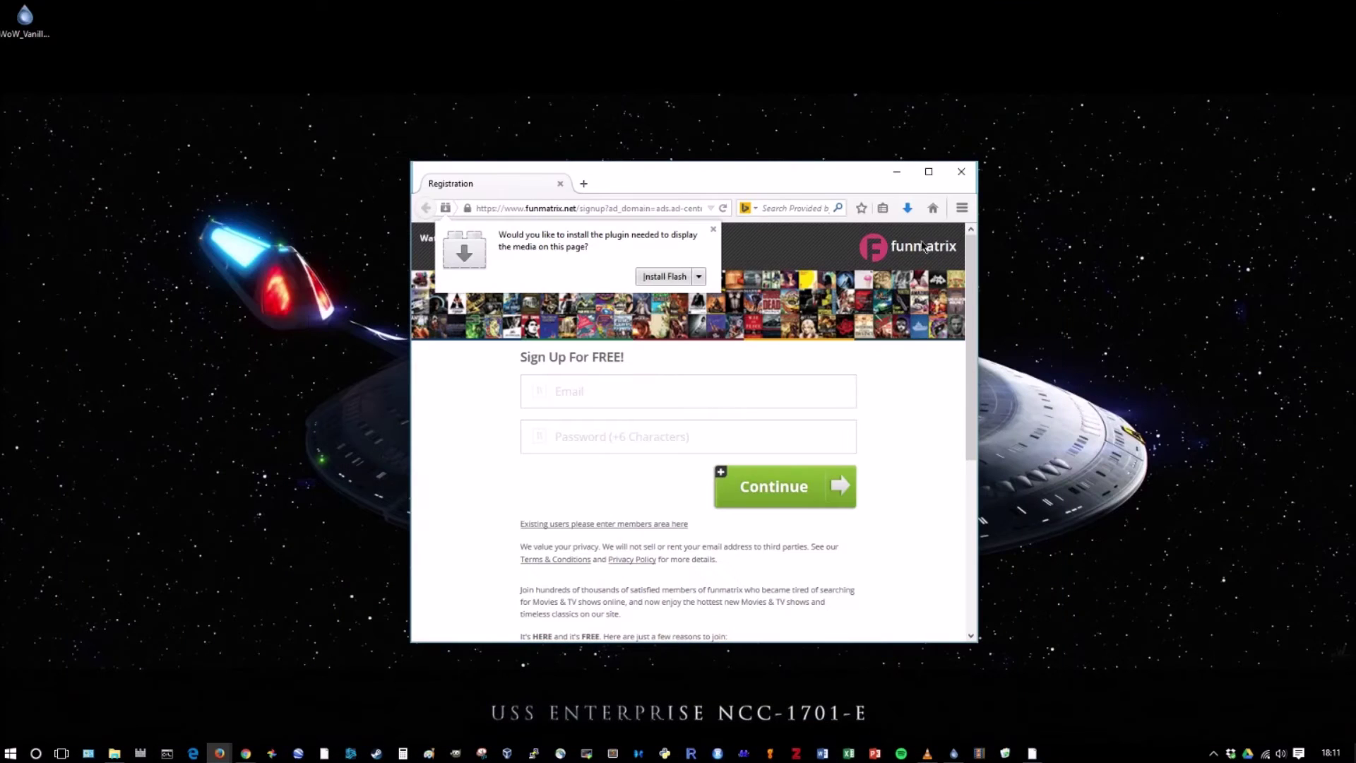
- Close the stray funmatrix window and bring up Deluge, cancelling an early Add Torrent
left_click(961, 171)
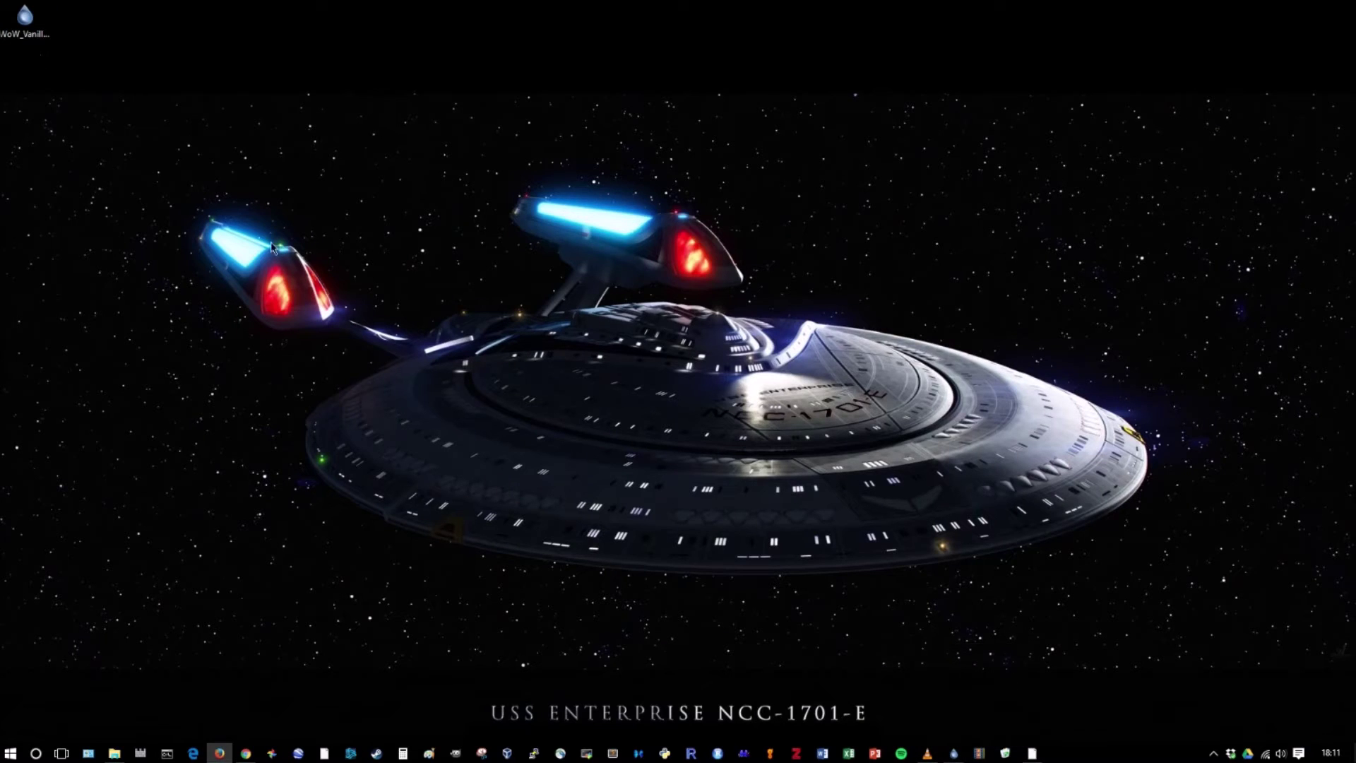
left_click(953, 753)
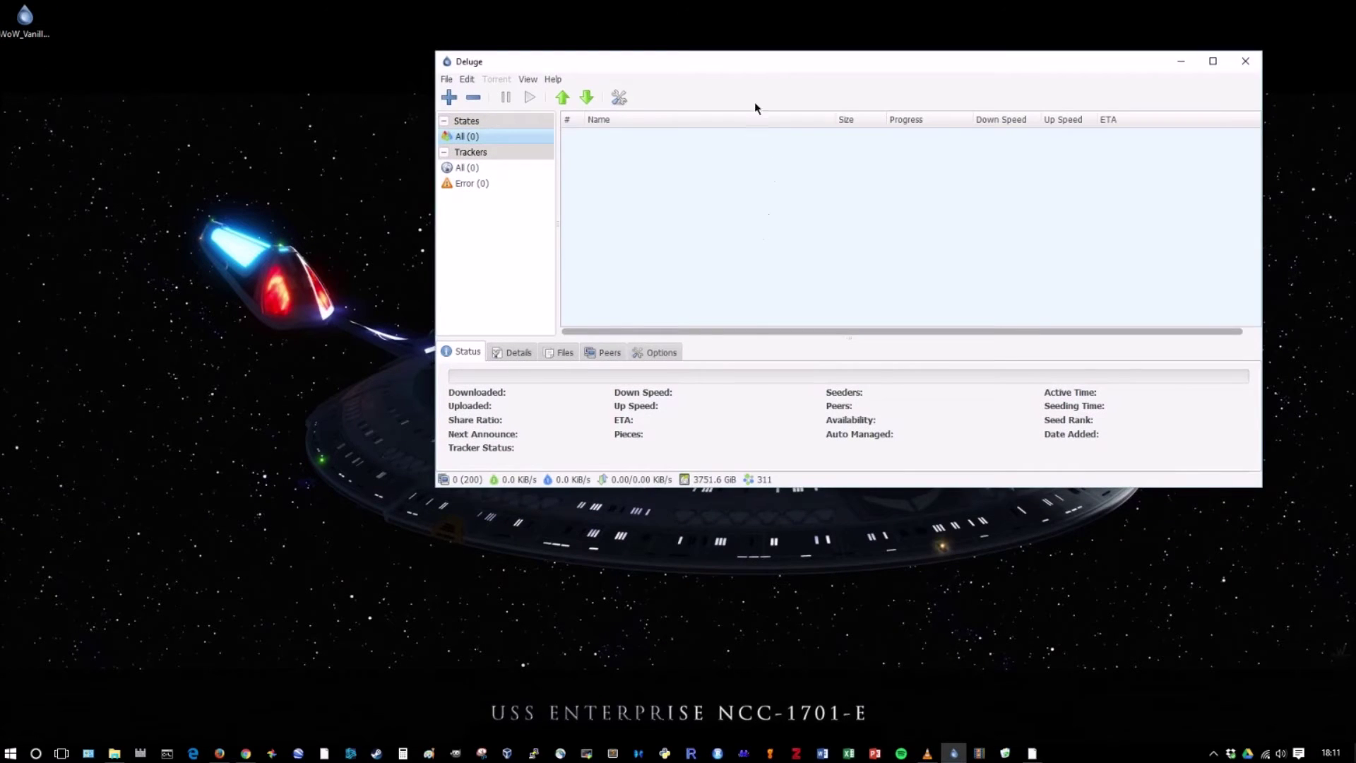
left_click_drag(751, 73, 645, 148)
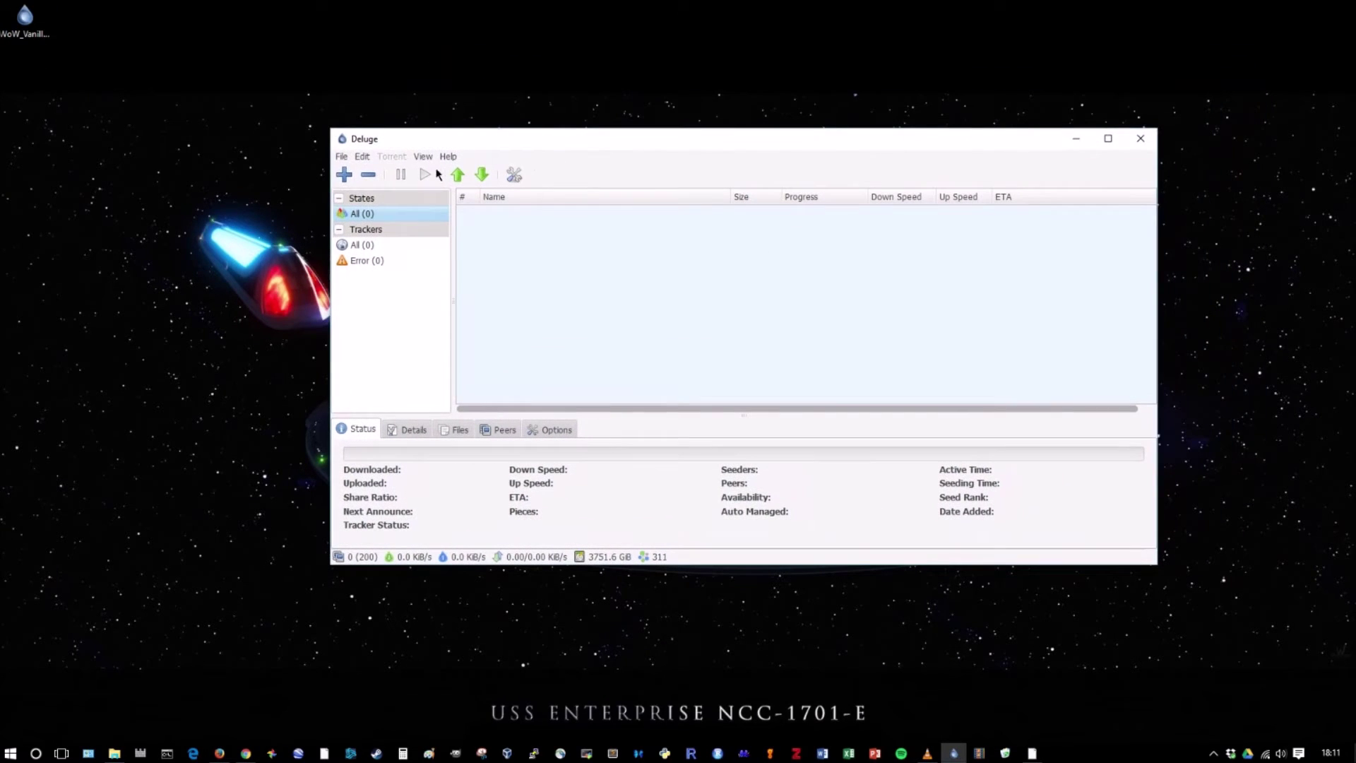
left_click(344, 174)
left_click_drag(592, 144, 567, 171)
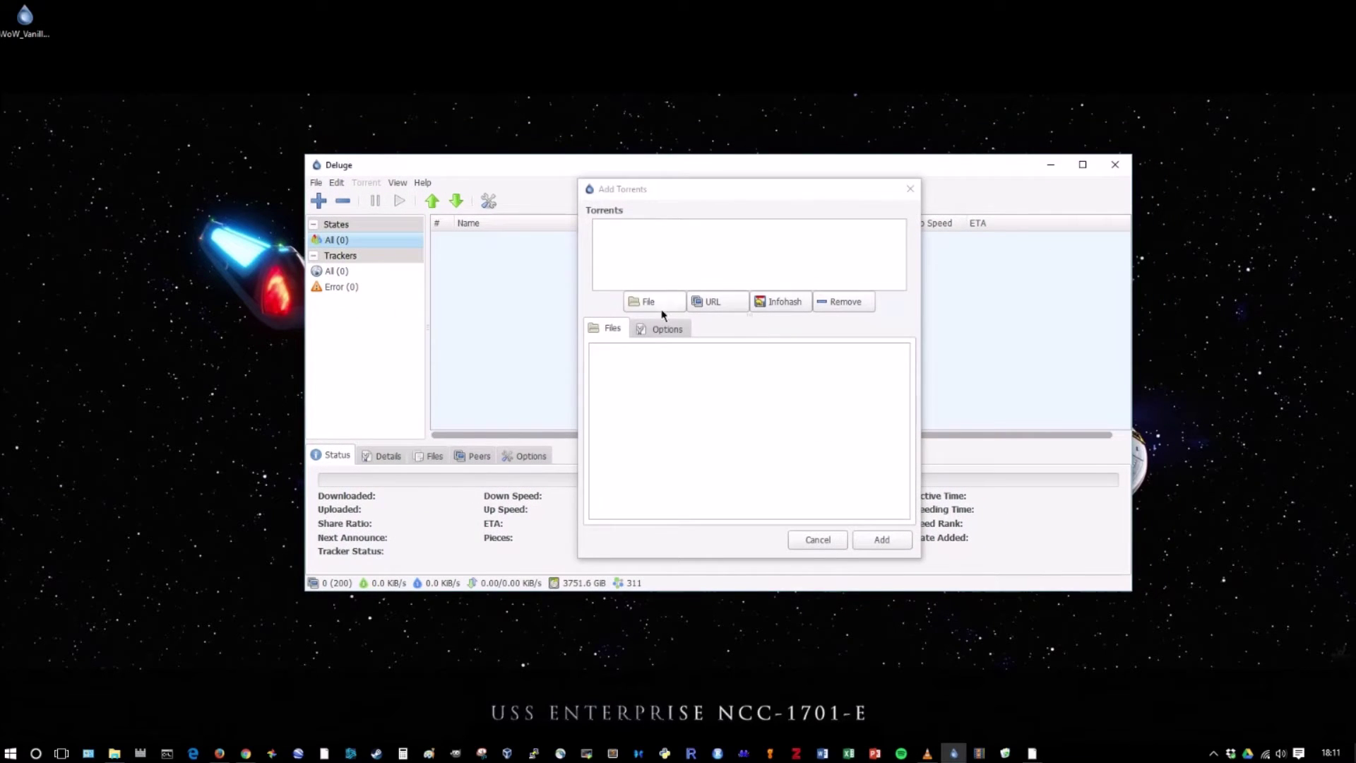
left_click(858, 538)
- Set Deluge's Downloads 'Download to' folder to the Desktop in Preferences
left_click(489, 202)
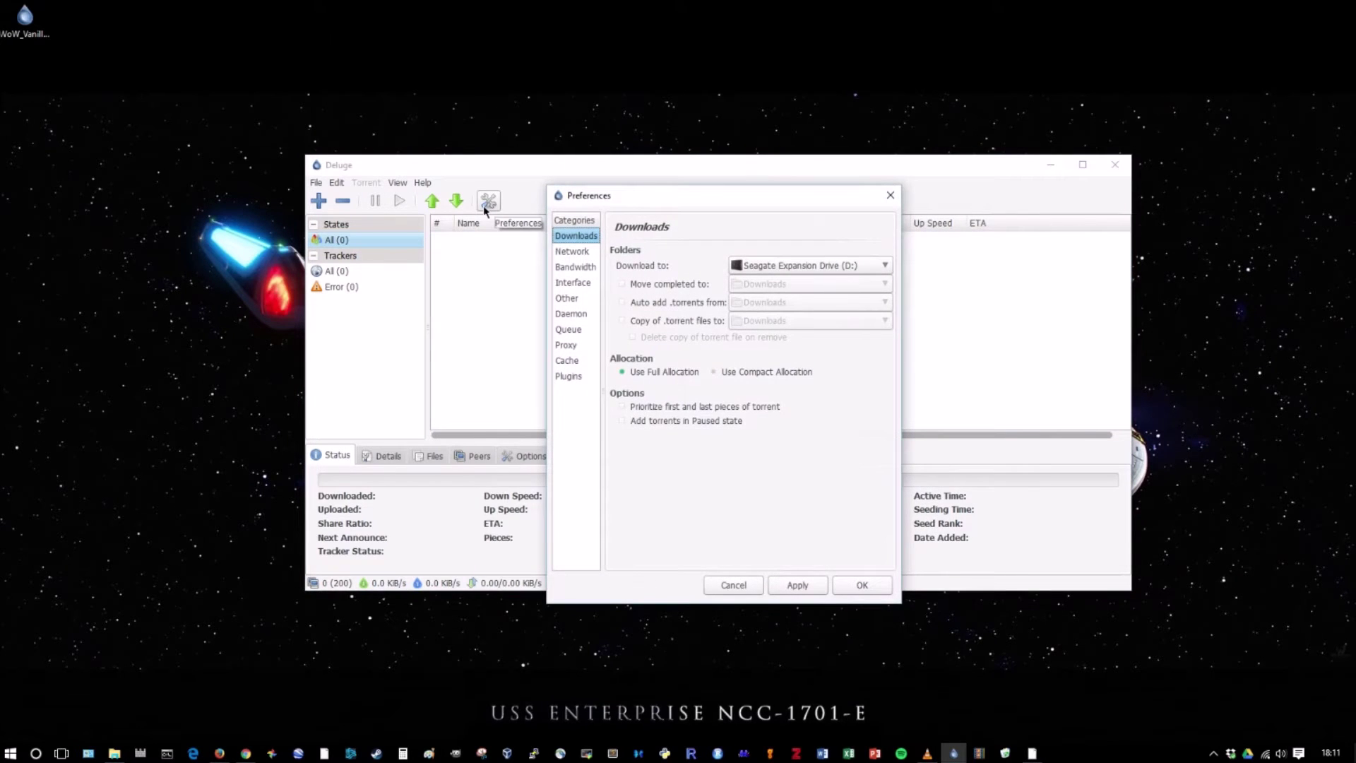
left_click(875, 267)
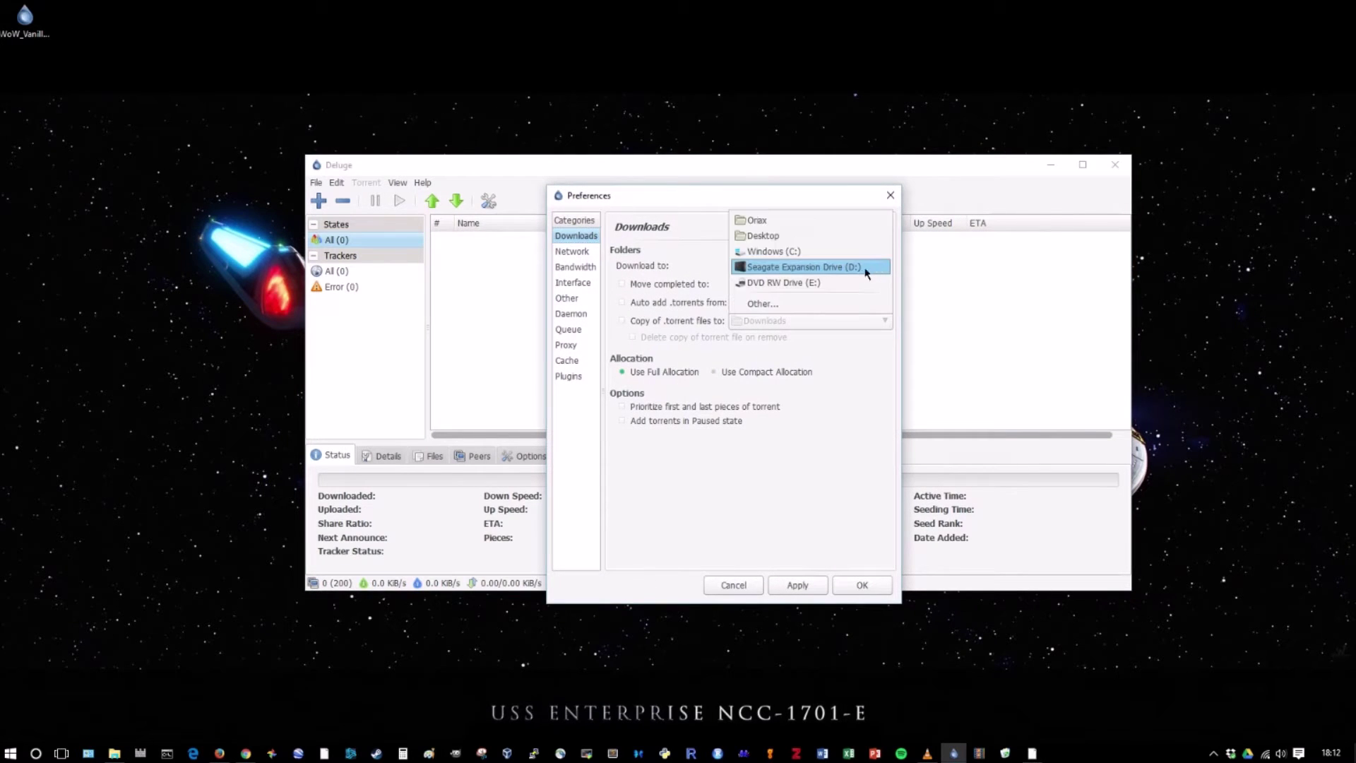
left_click(811, 242)
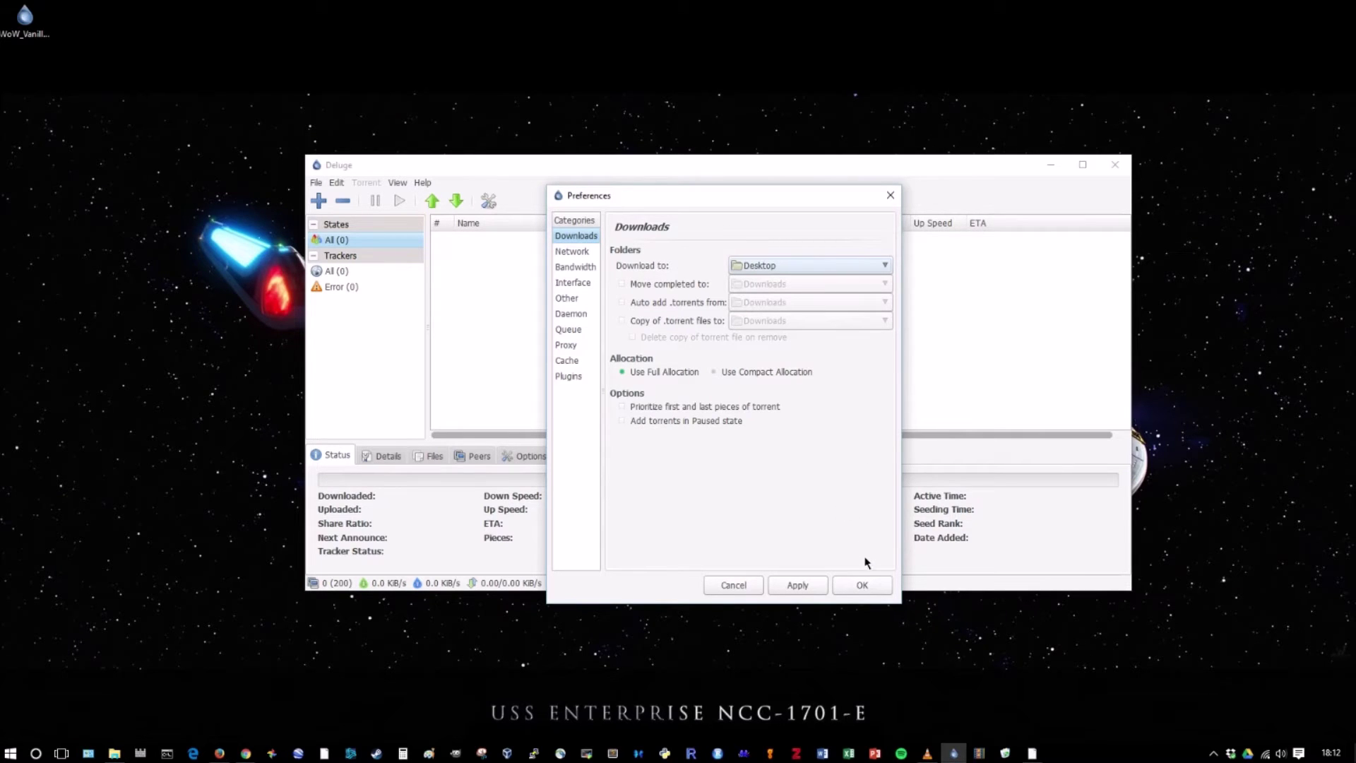
left_click(823, 590)
- Add WoW_Vanilla.torrent from the Desktop so the 5.1 GB WoW_Vanilla.zip starts downloading
left_click(860, 587)
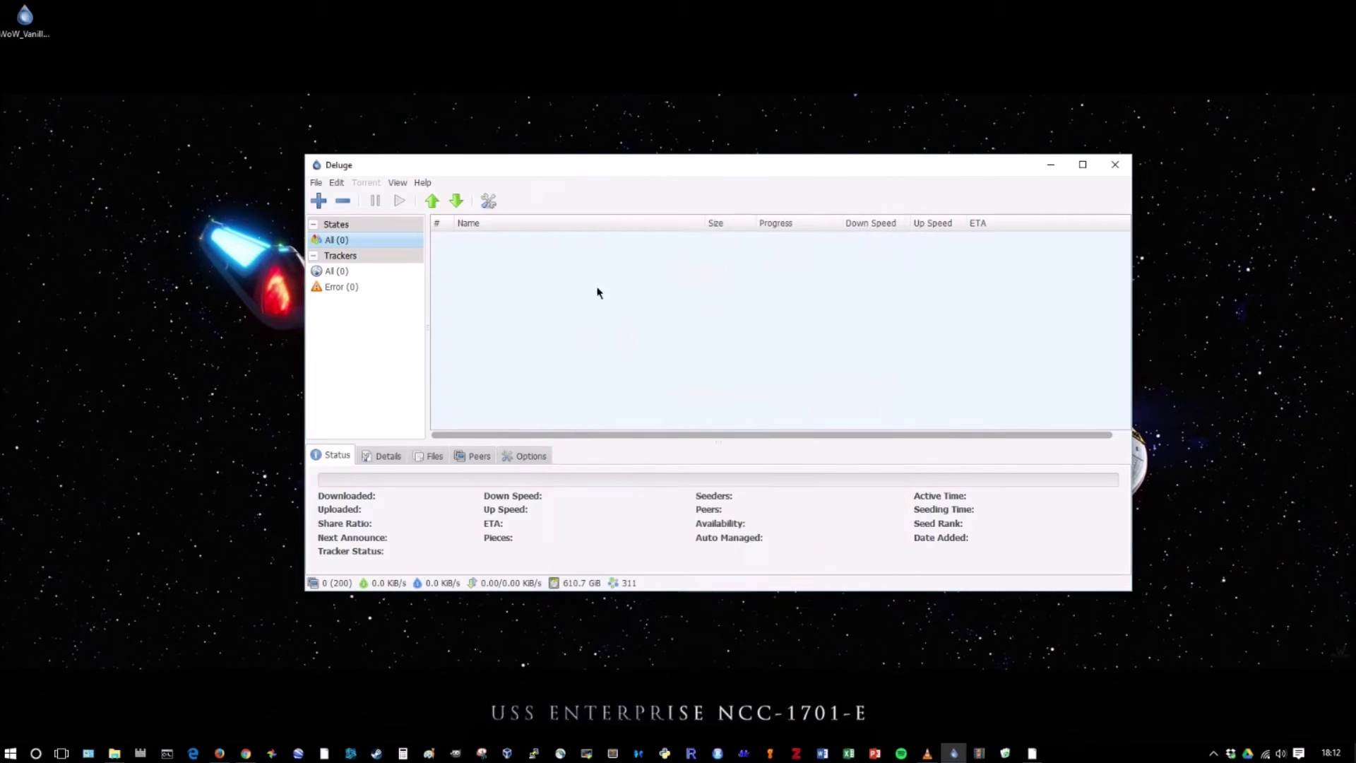
left_click(317, 207)
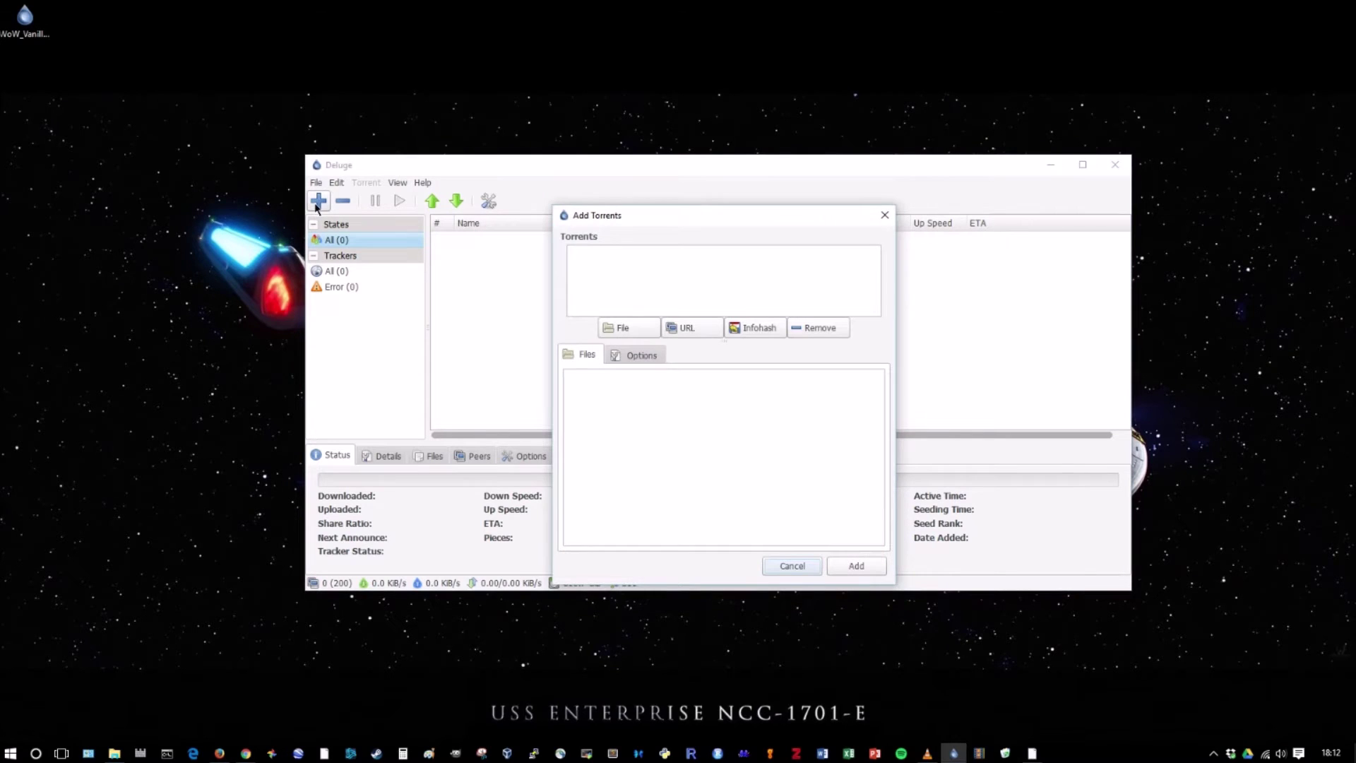
left_click(639, 329)
left_click(509, 338)
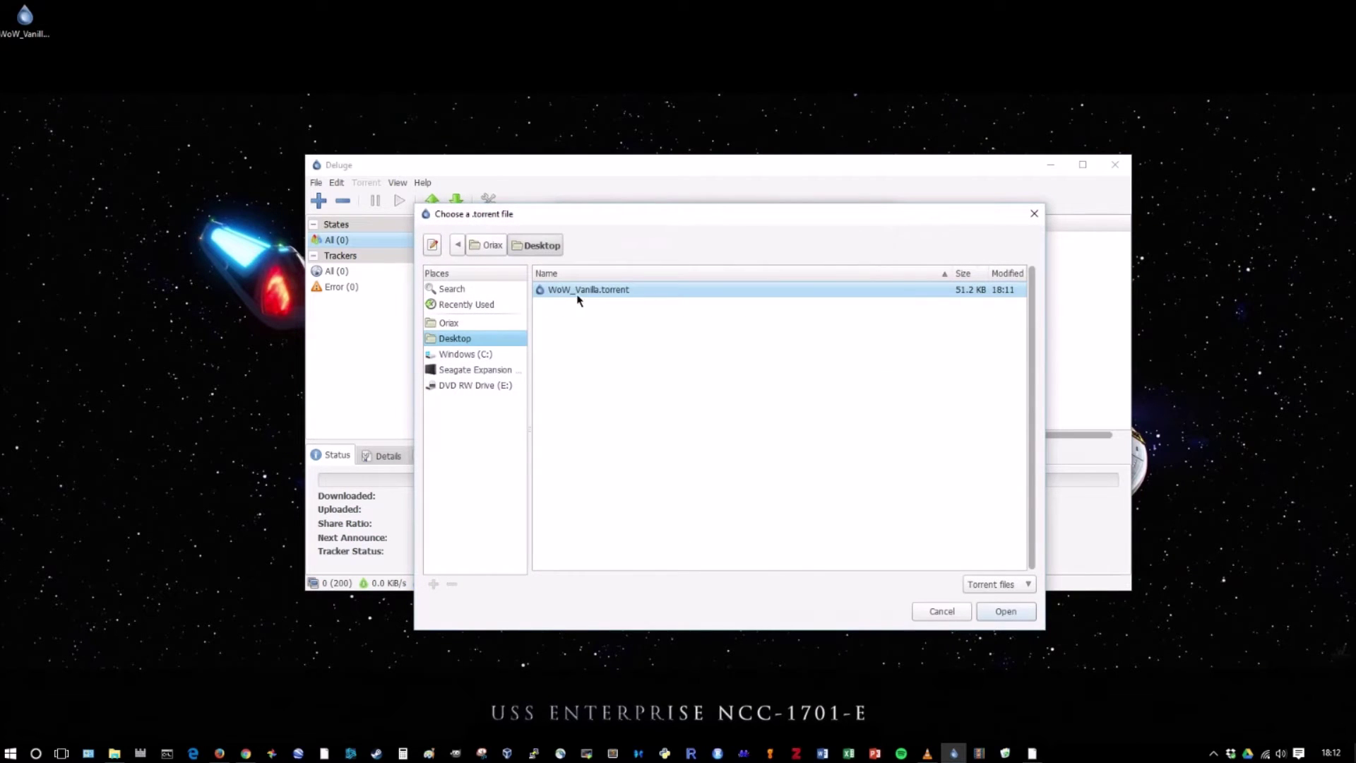
left_click(1005, 612)
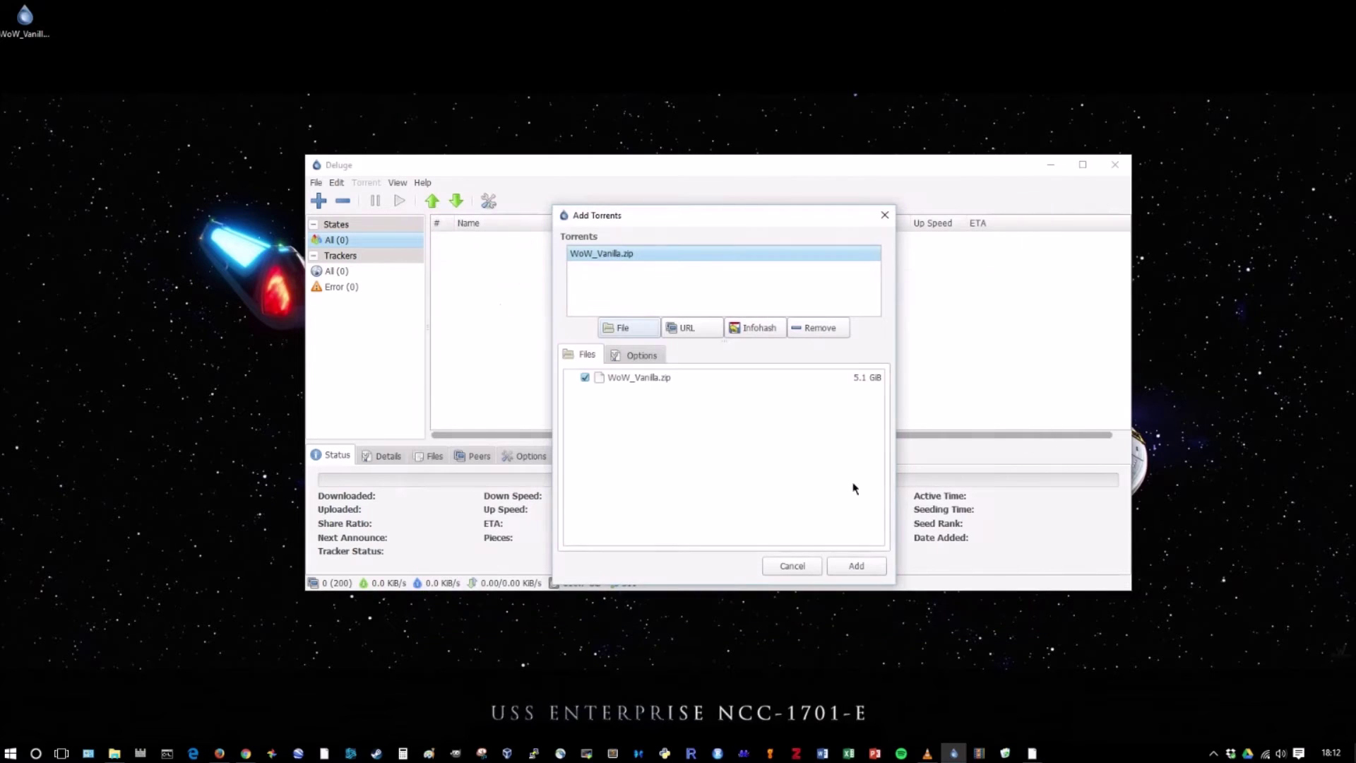
left_click(855, 567)
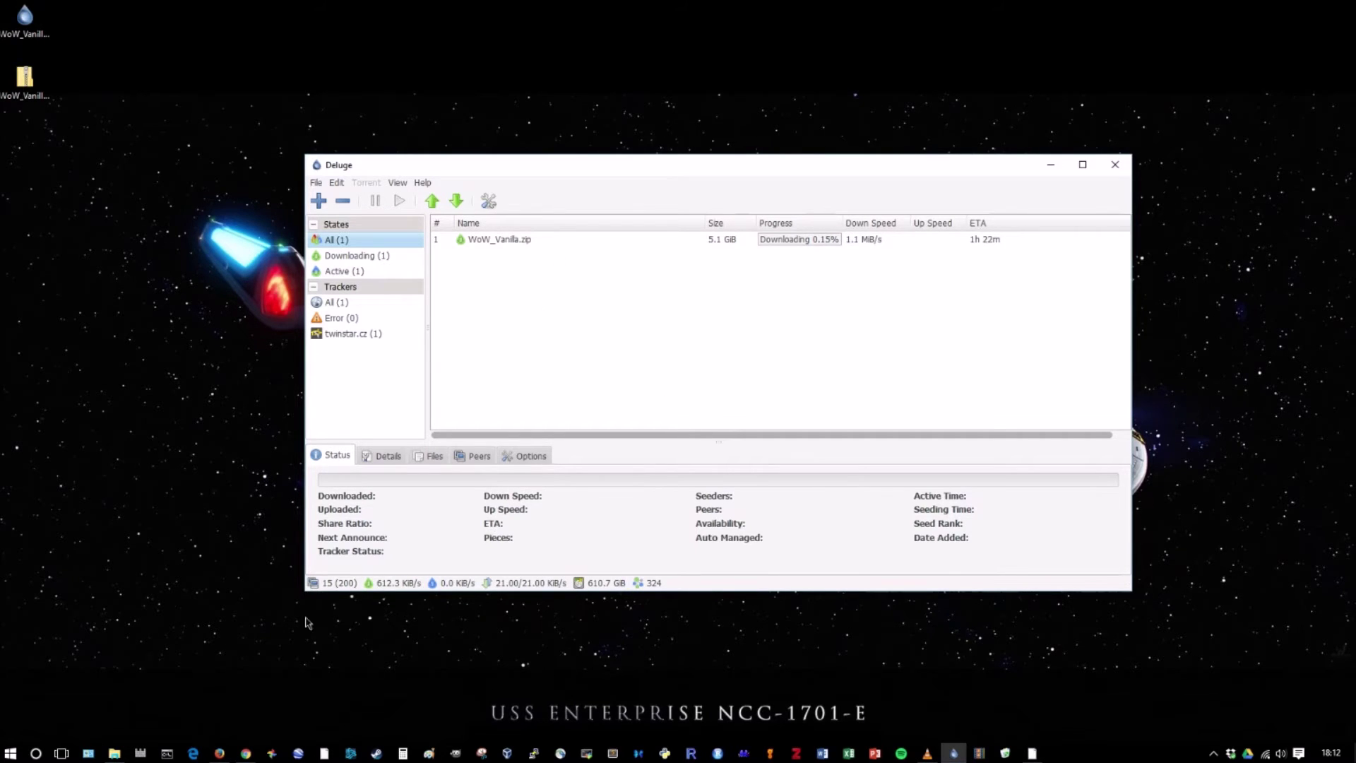
left_click(221, 755)
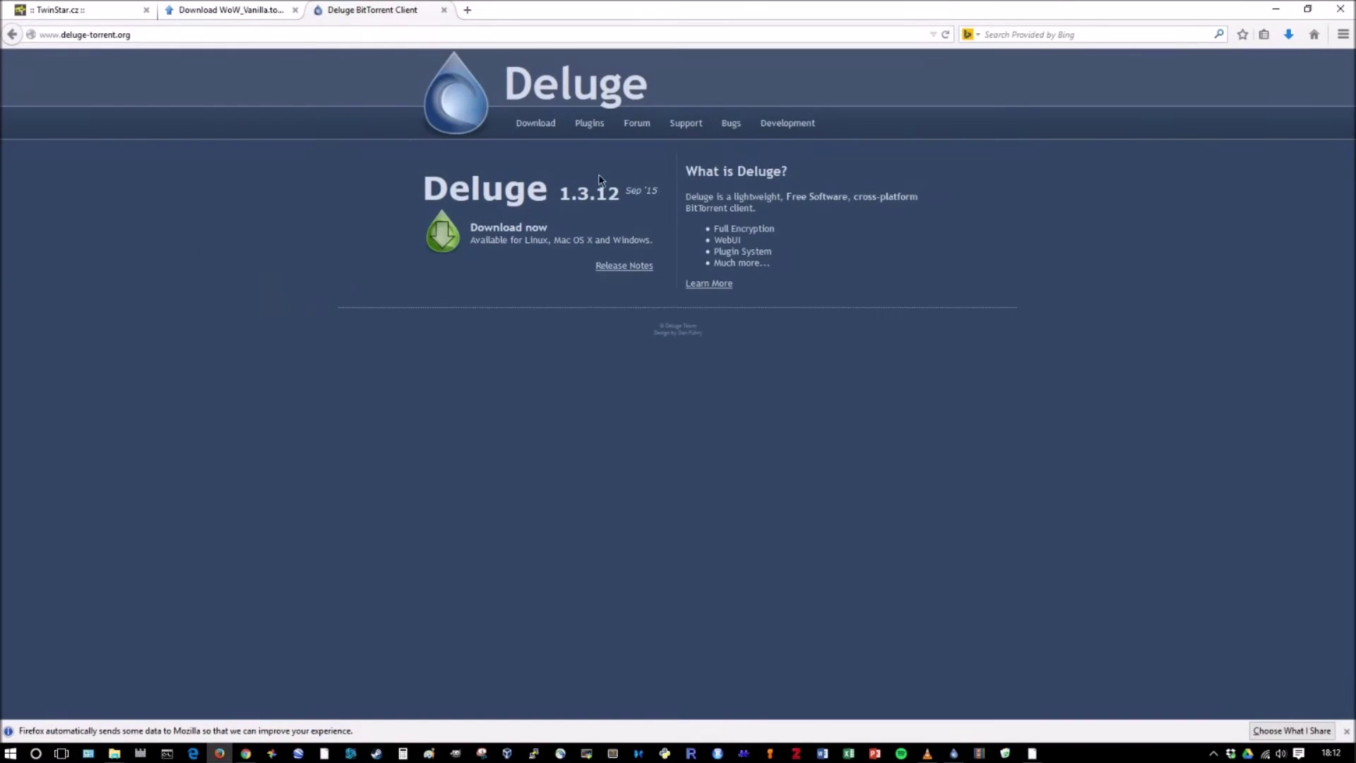
- Return to the TwinStar.cz guide and scroll to the Kronos Vanilla install and realmlist steps
left_click(94, 5)
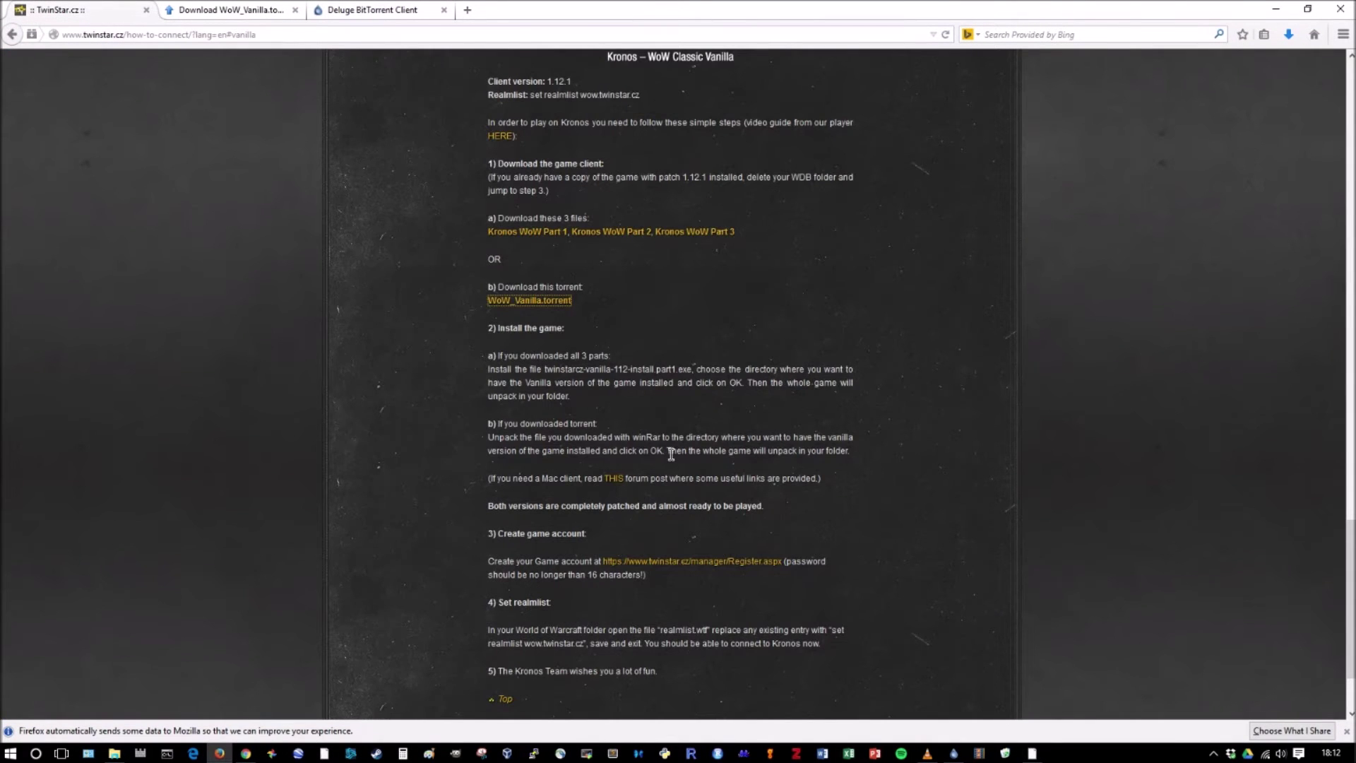
scroll(672, 452, "down", 1)
scroll(677, 457, "up", 3)
scroll(677, 456, "up", 7)
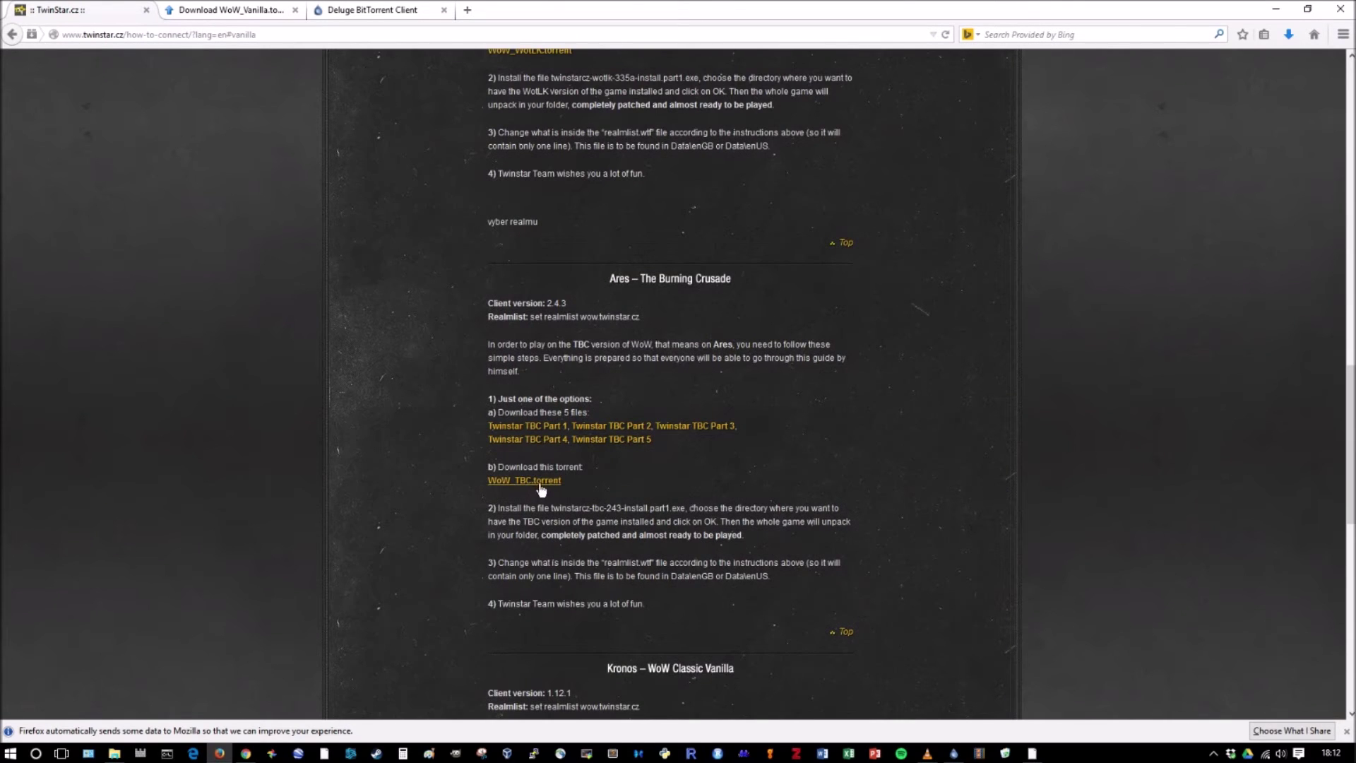
scroll(569, 494, "up", 6)
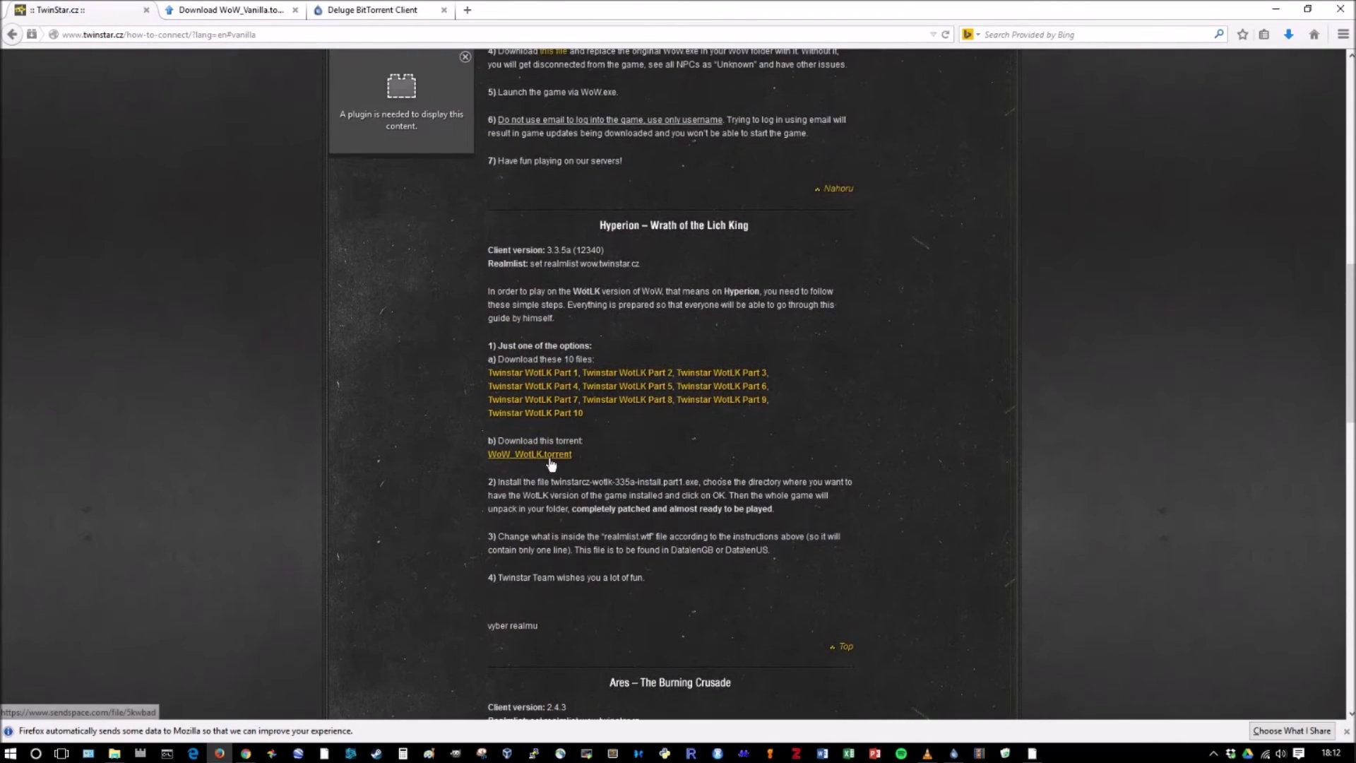
scroll(636, 480, "up", 5)
scroll(641, 477, "up", 3)
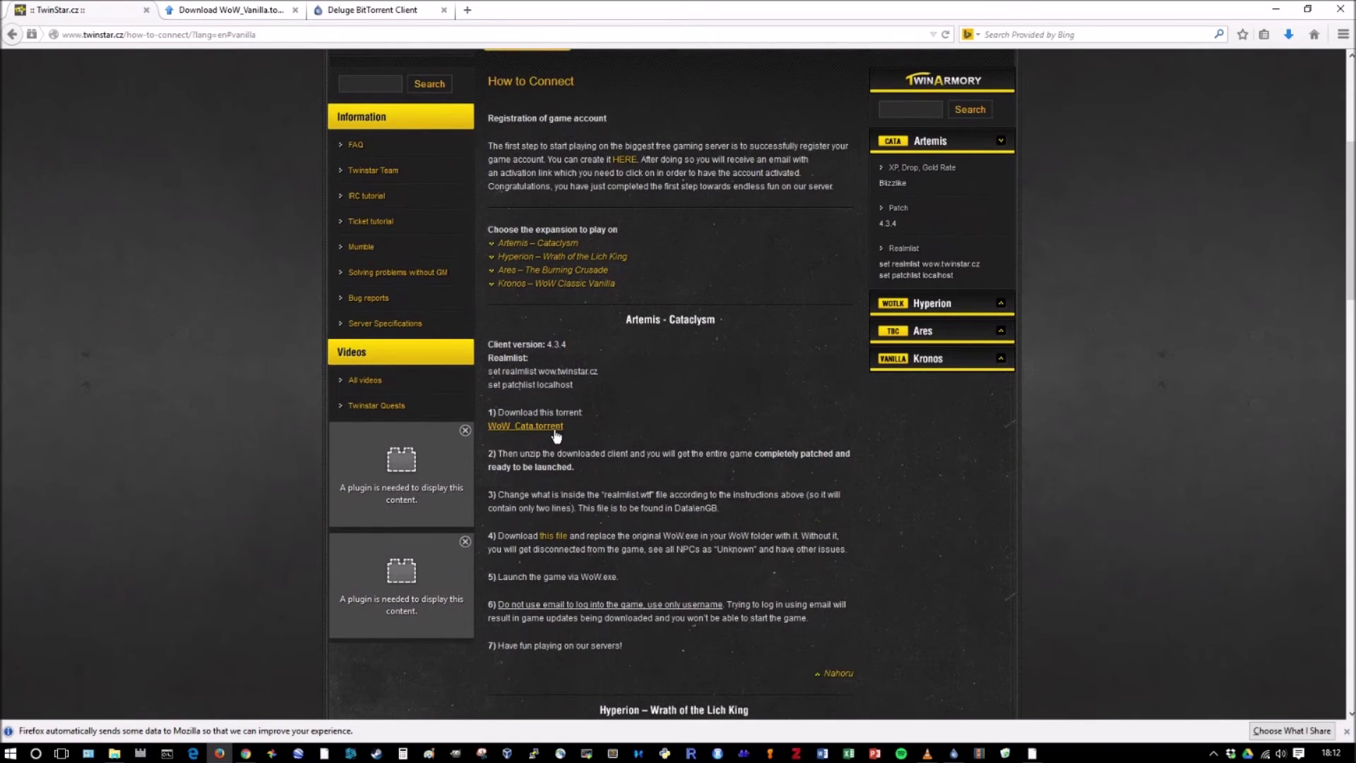
scroll(611, 443, "down", 20)
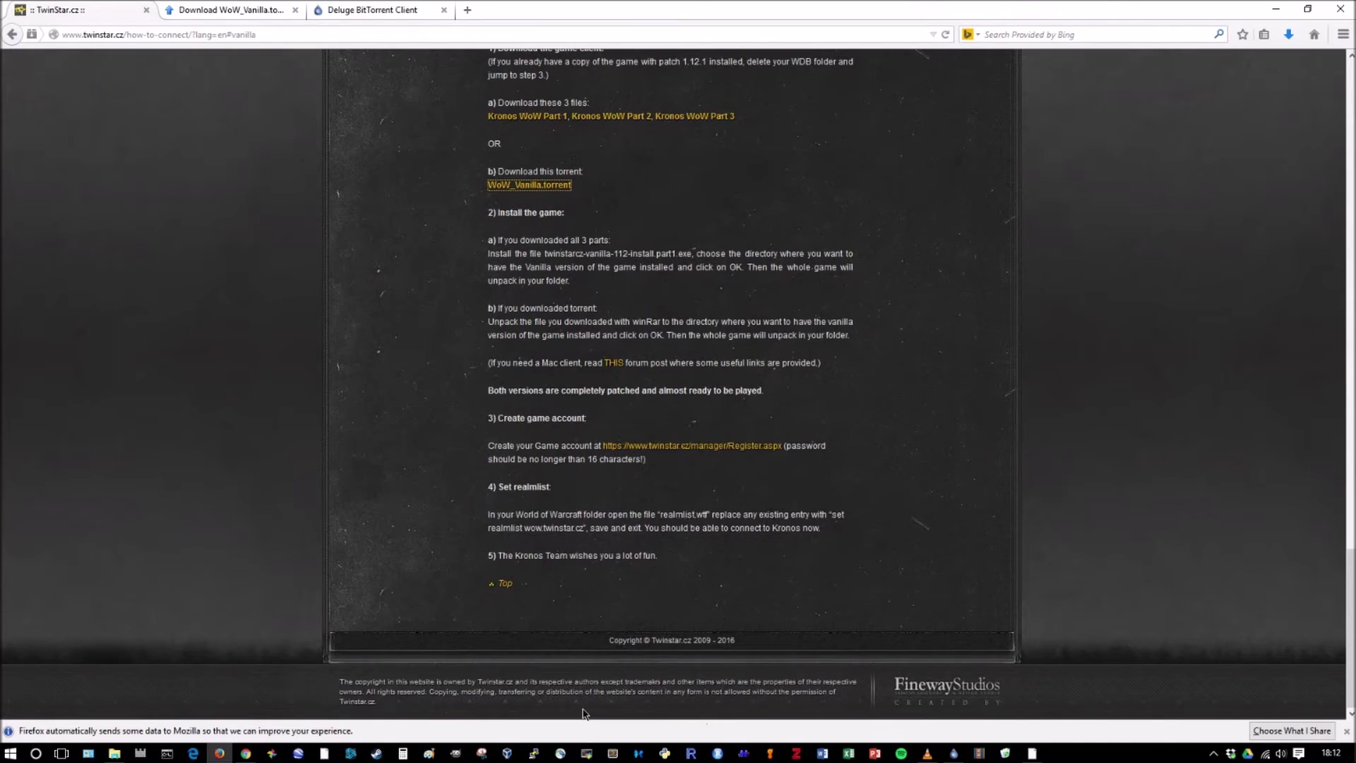
- Wait until WoW_Vanilla.zip shows Seeding in Deluge, then close Deluge
left_click(953, 753)
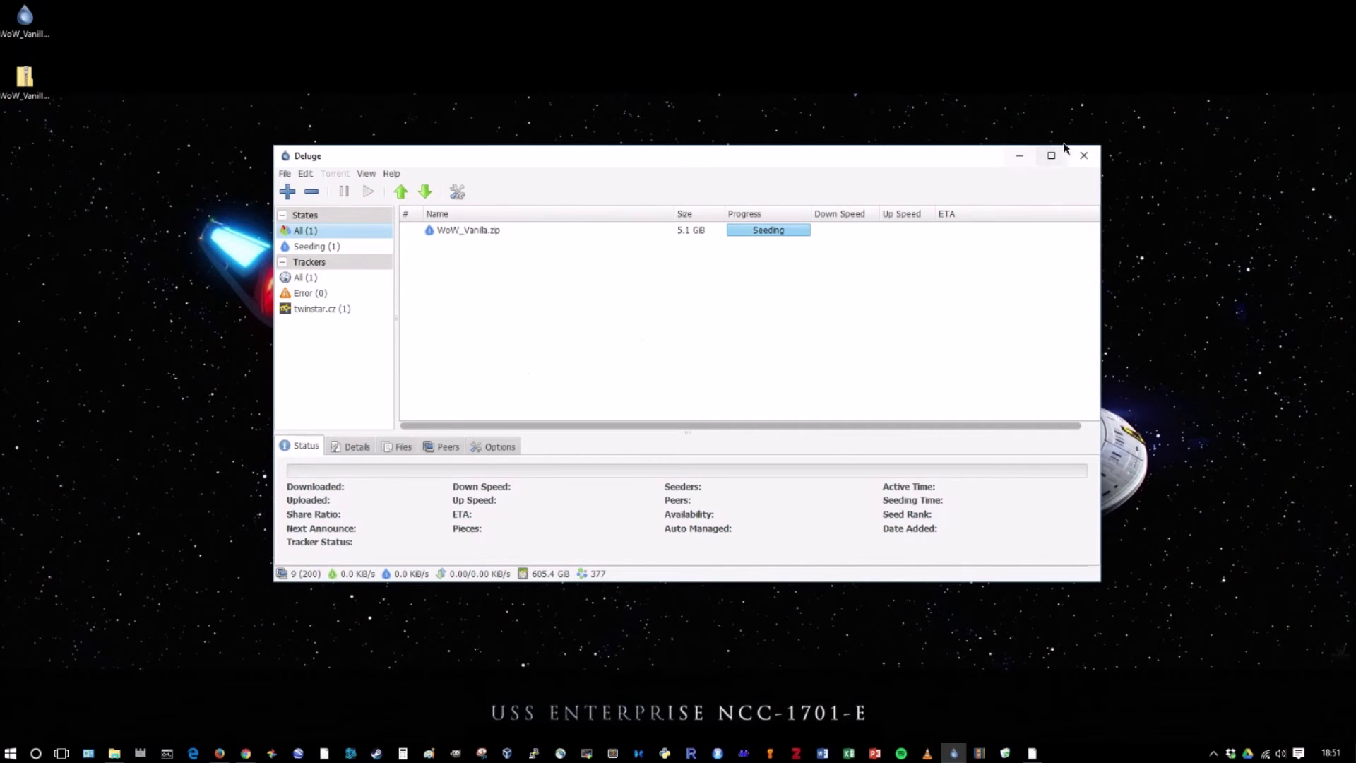
left_click(1083, 157)
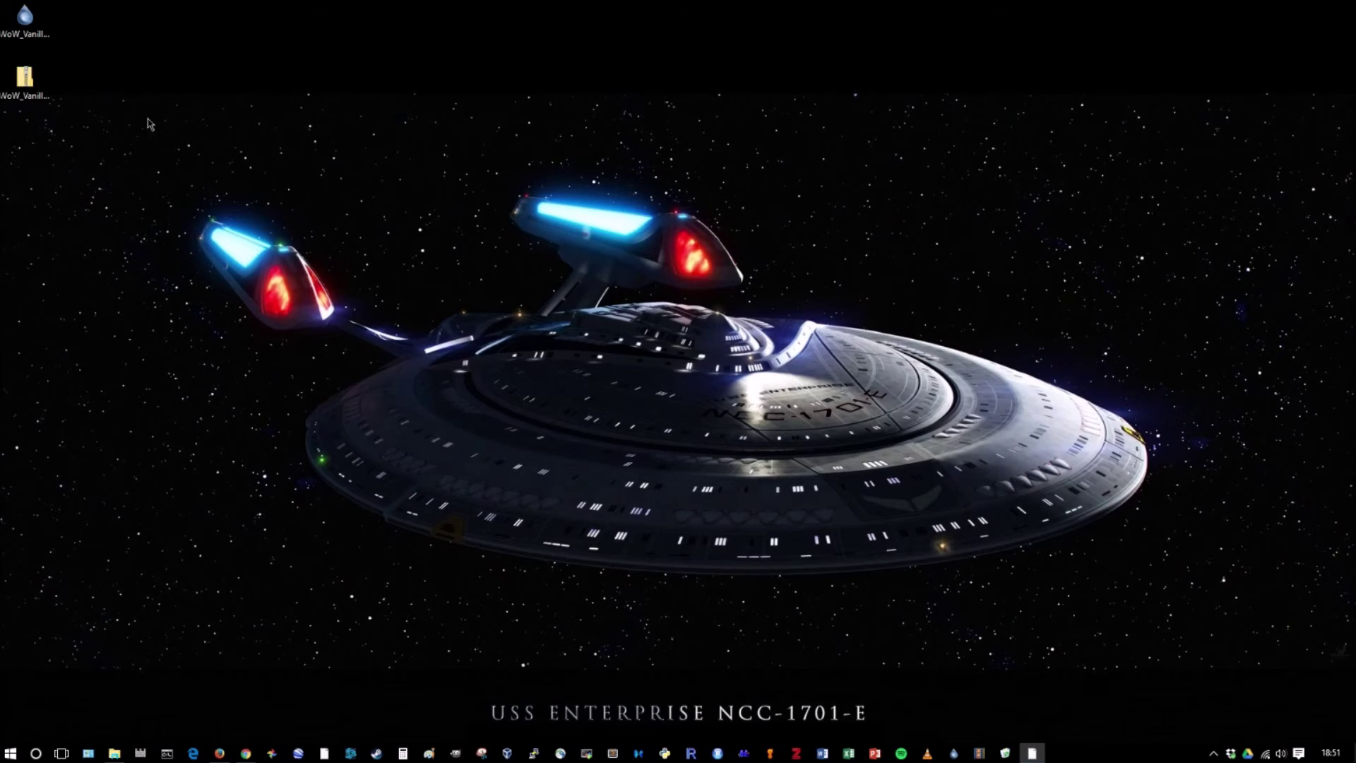
- Open WoW_Vanilla.zip and drag its WoW Vanilla folder (5.14 GB) onto the desktop
left_click(40, 85)
double_click(41, 85)
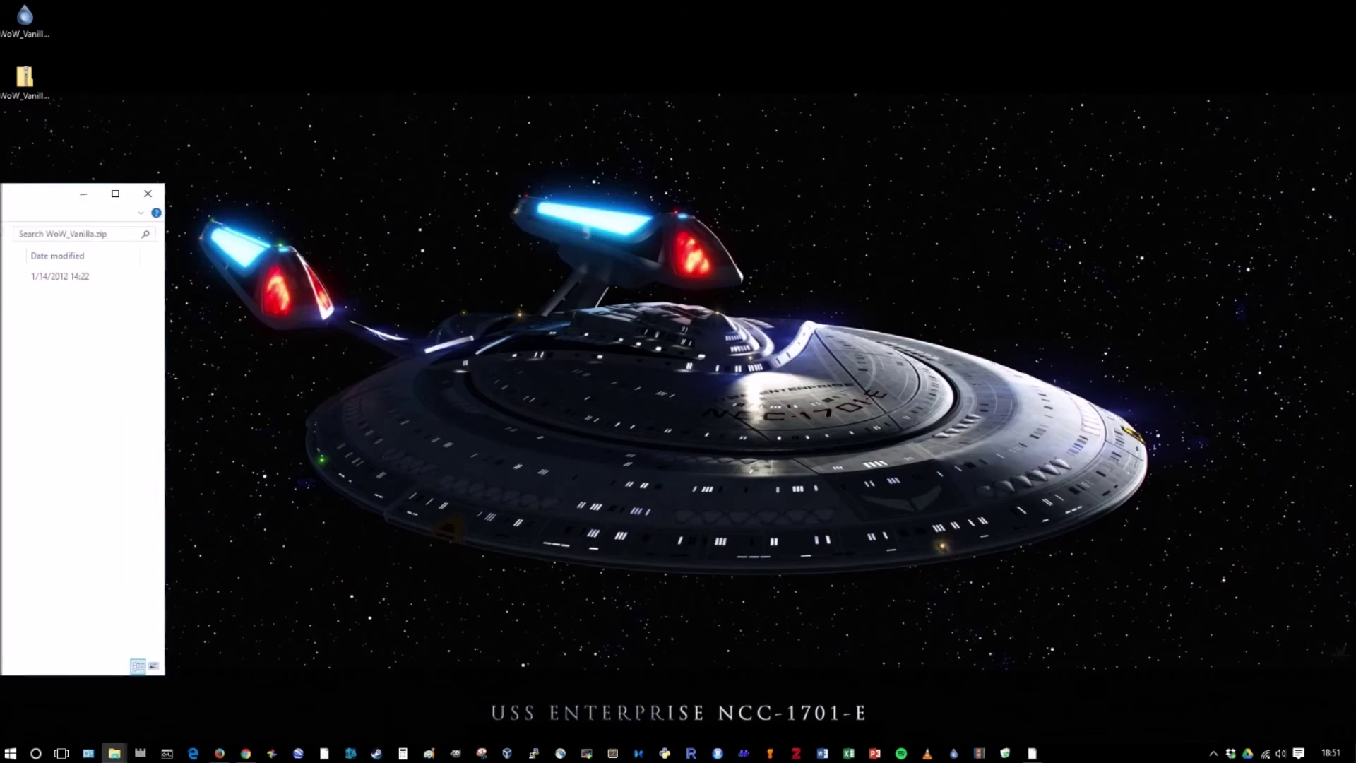
left_click_drag(84, 189, 806, 151)
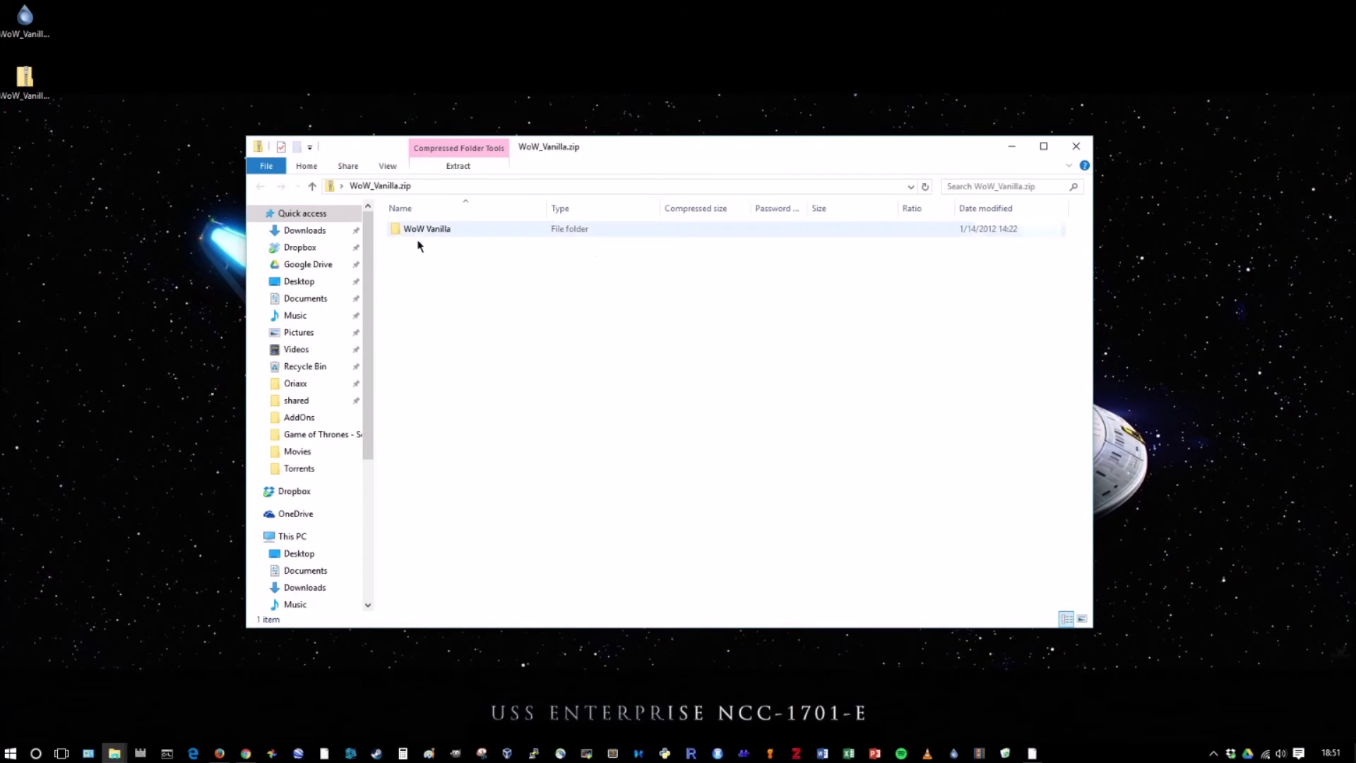
left_click_drag(433, 230, 115, 233)
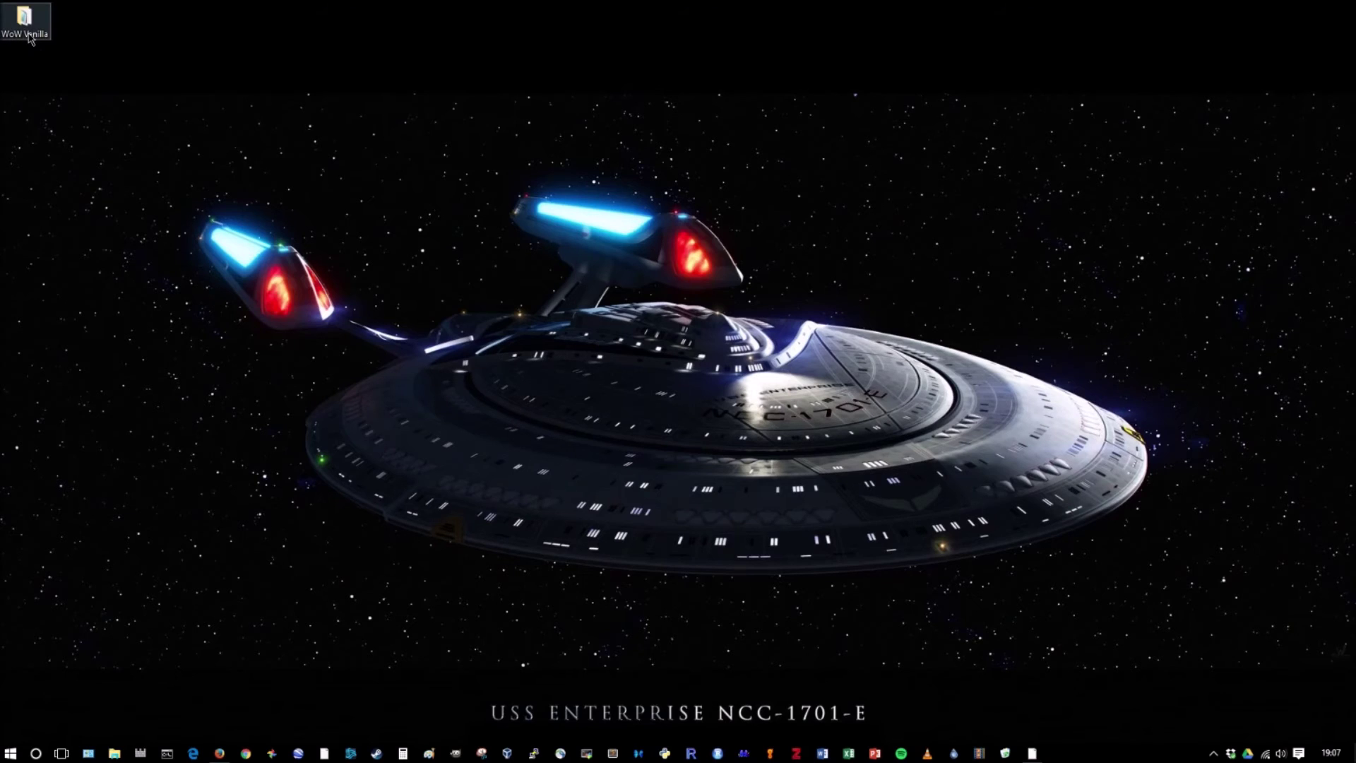
- Open the extracted WoW Vanilla folder and its empty Interface subfolder
mouse_move(30, 28)
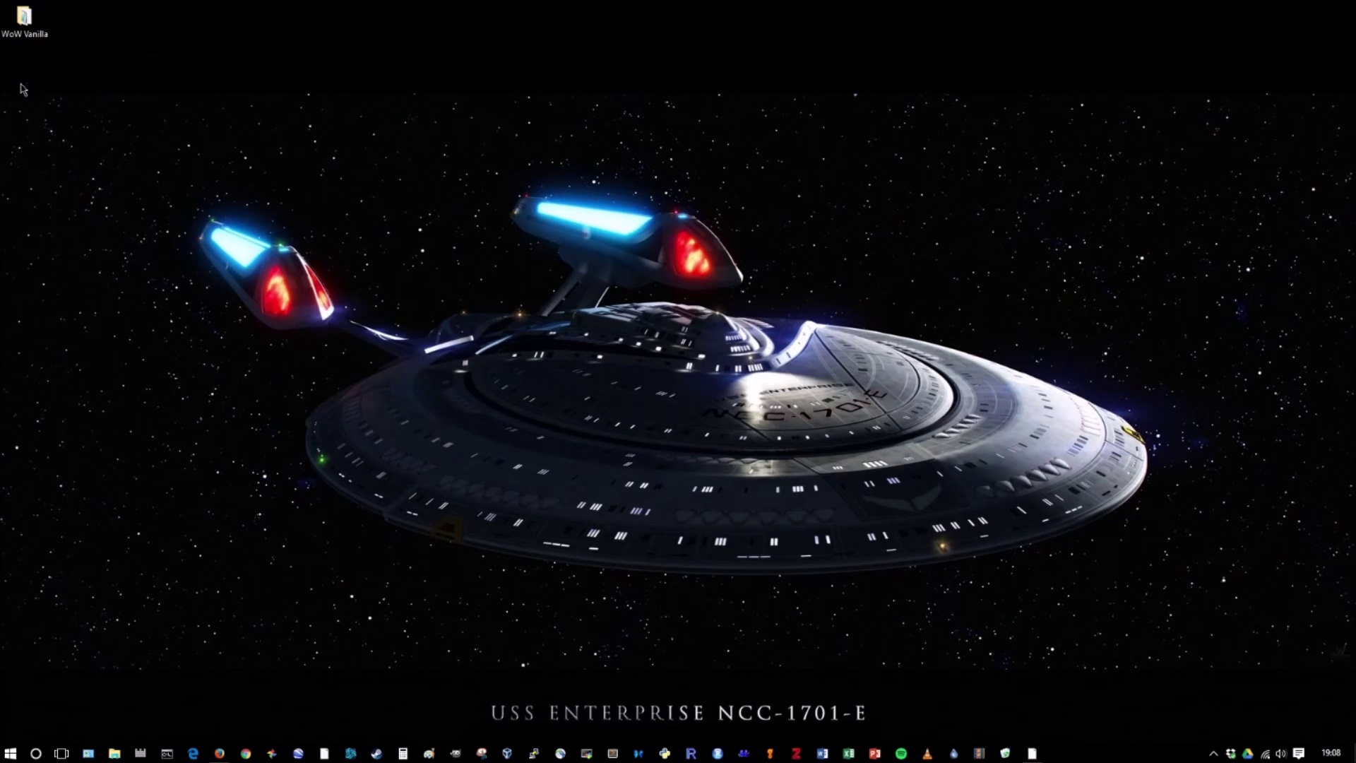
double_click(19, 24)
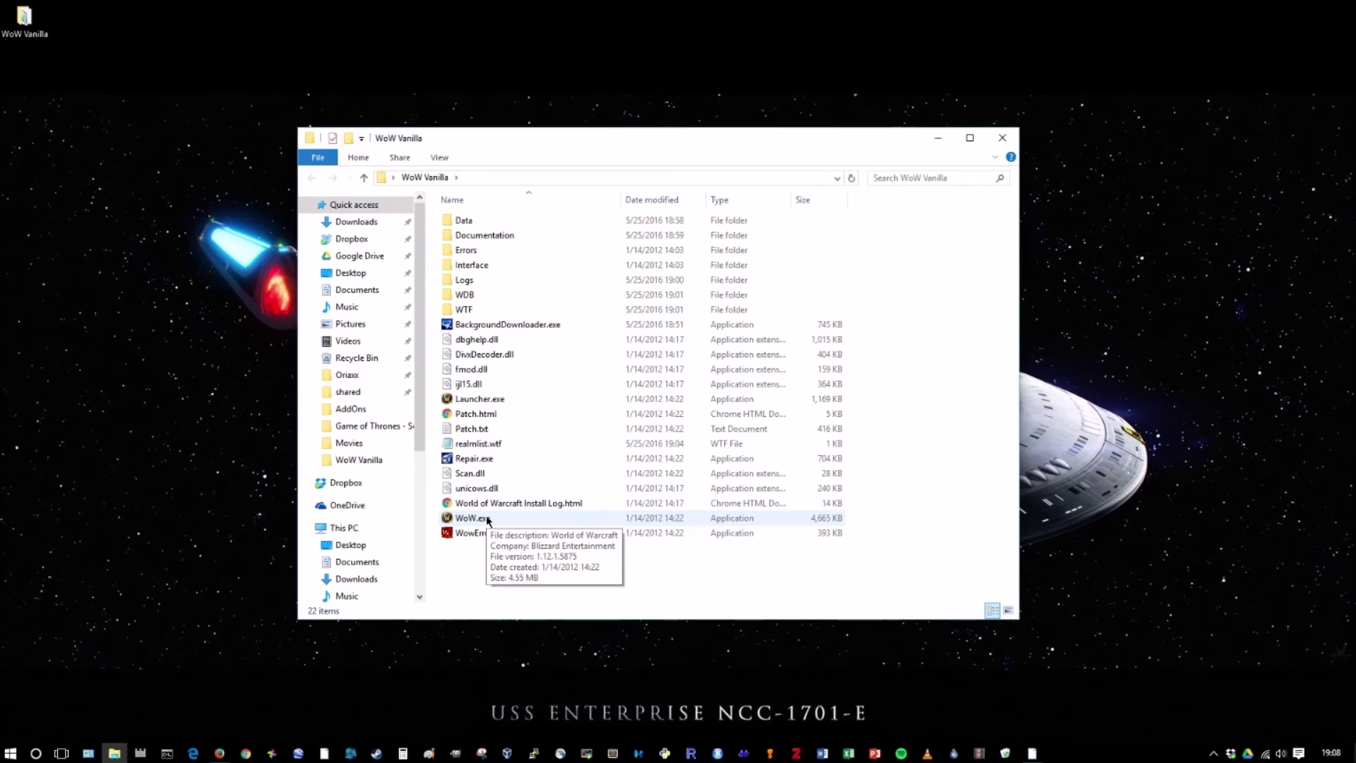
double_click(486, 266)
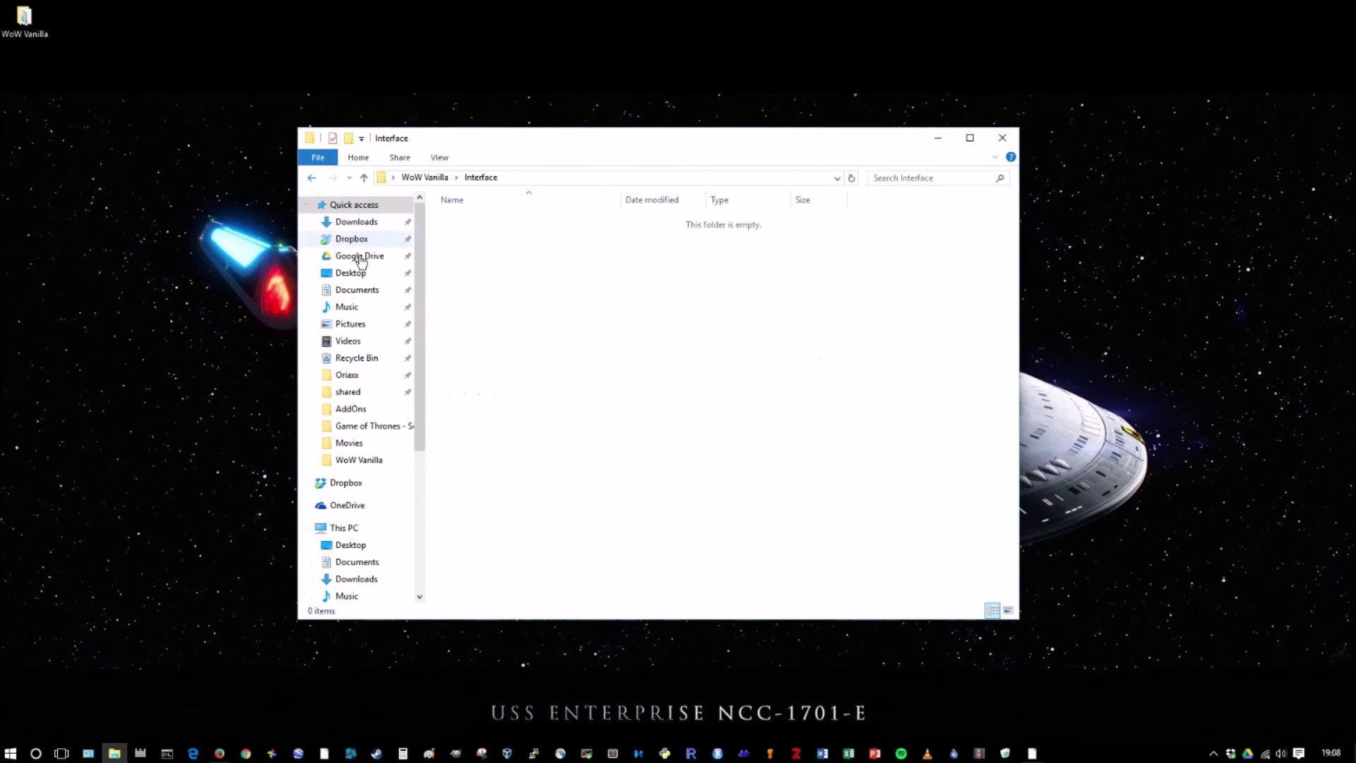
- Search Vanilla-Addons.com for 'atlas' and browse the results, then minimize Firefox
left_click(219, 753)
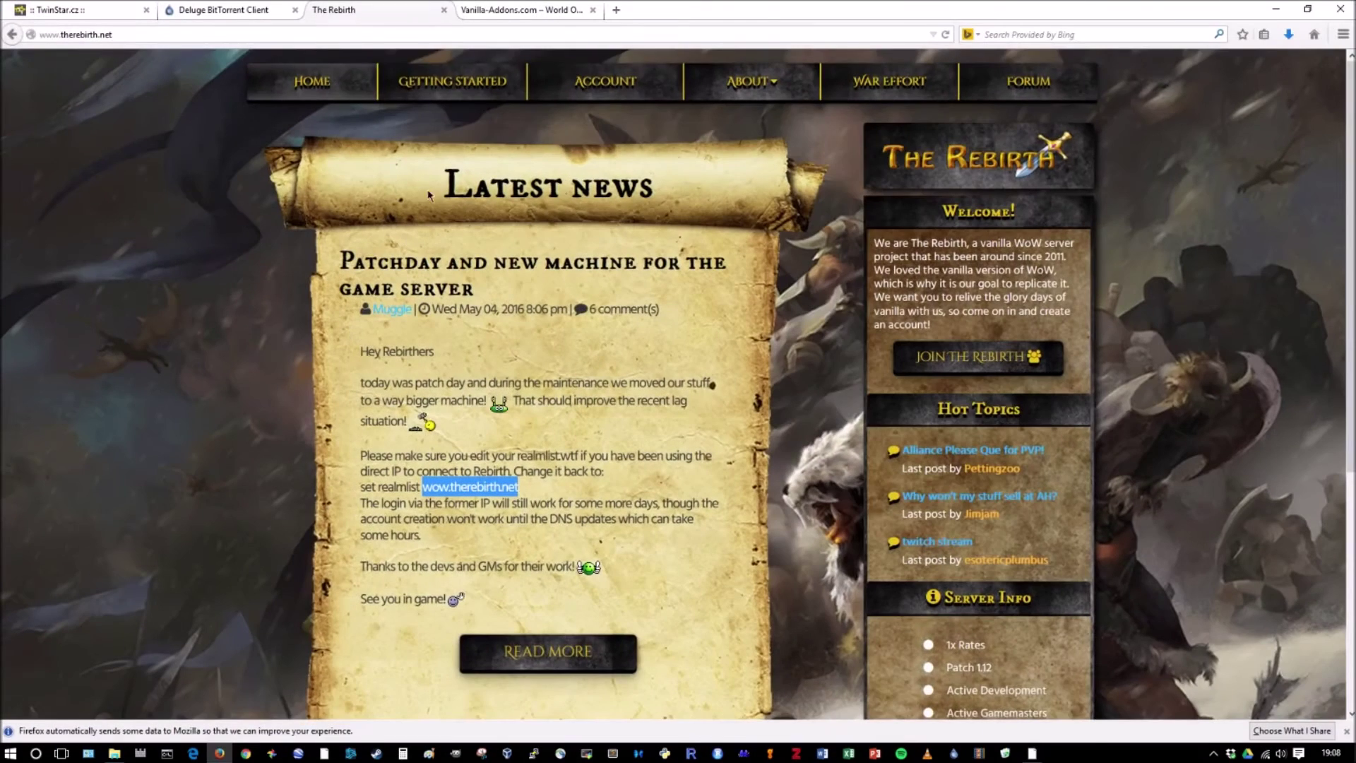
left_click(544, 10)
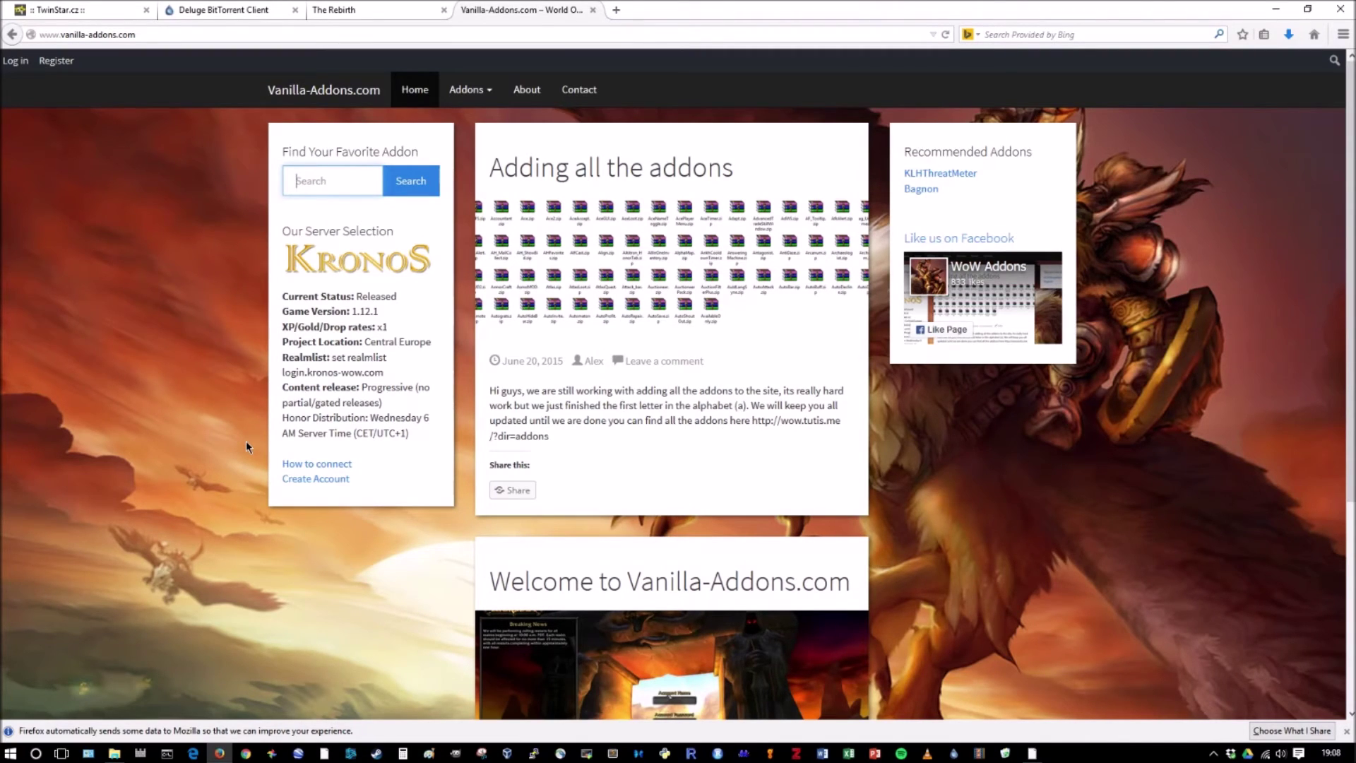
type("atlas")
key("Return")
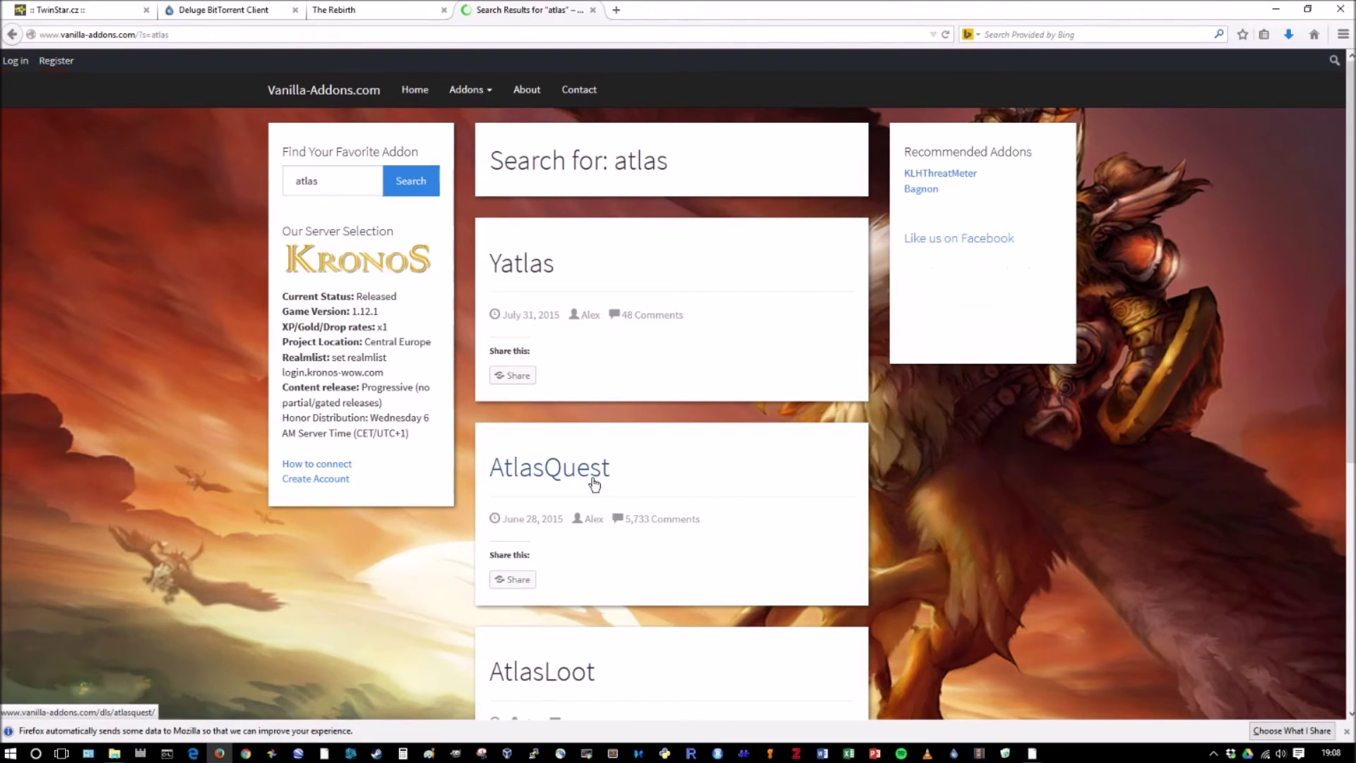
scroll(594, 459, "down", 5)
scroll(581, 543, "up", 5)
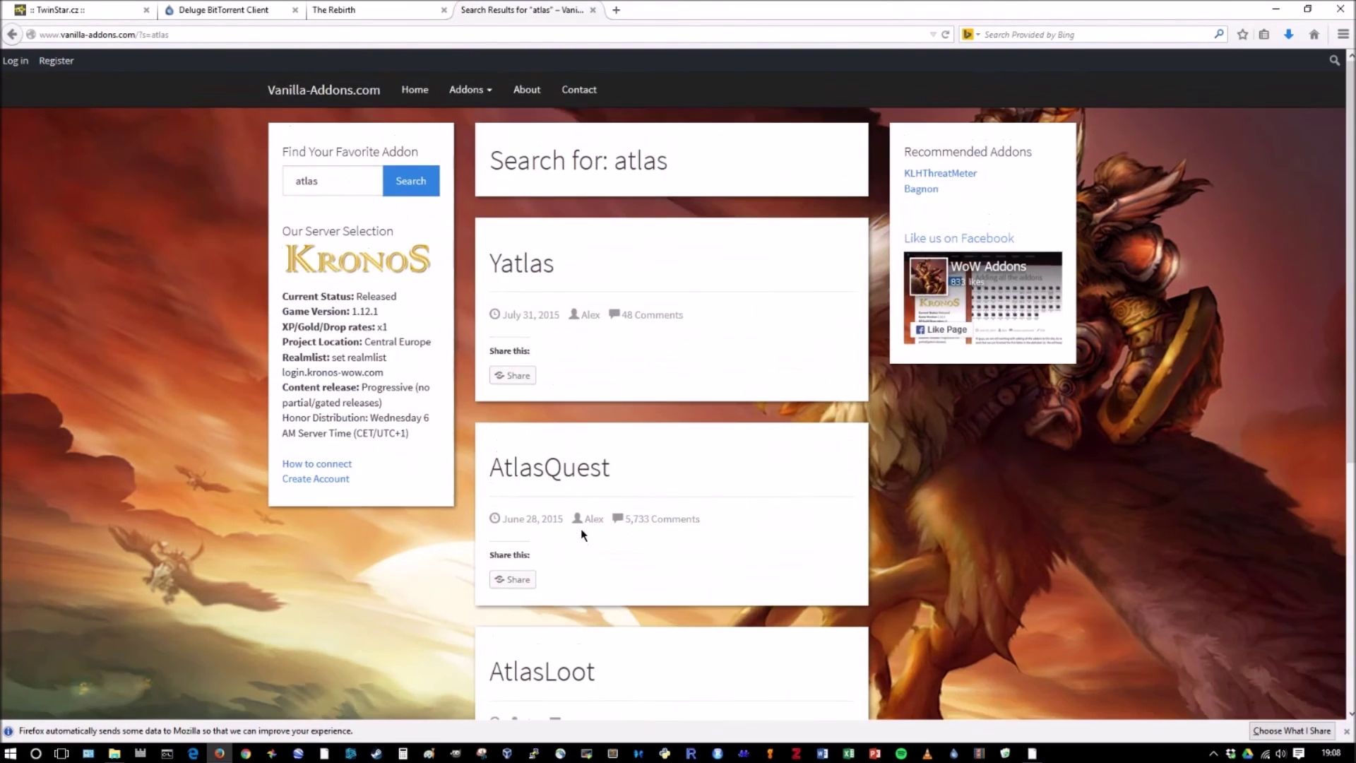
scroll(581, 528, "down", 5)
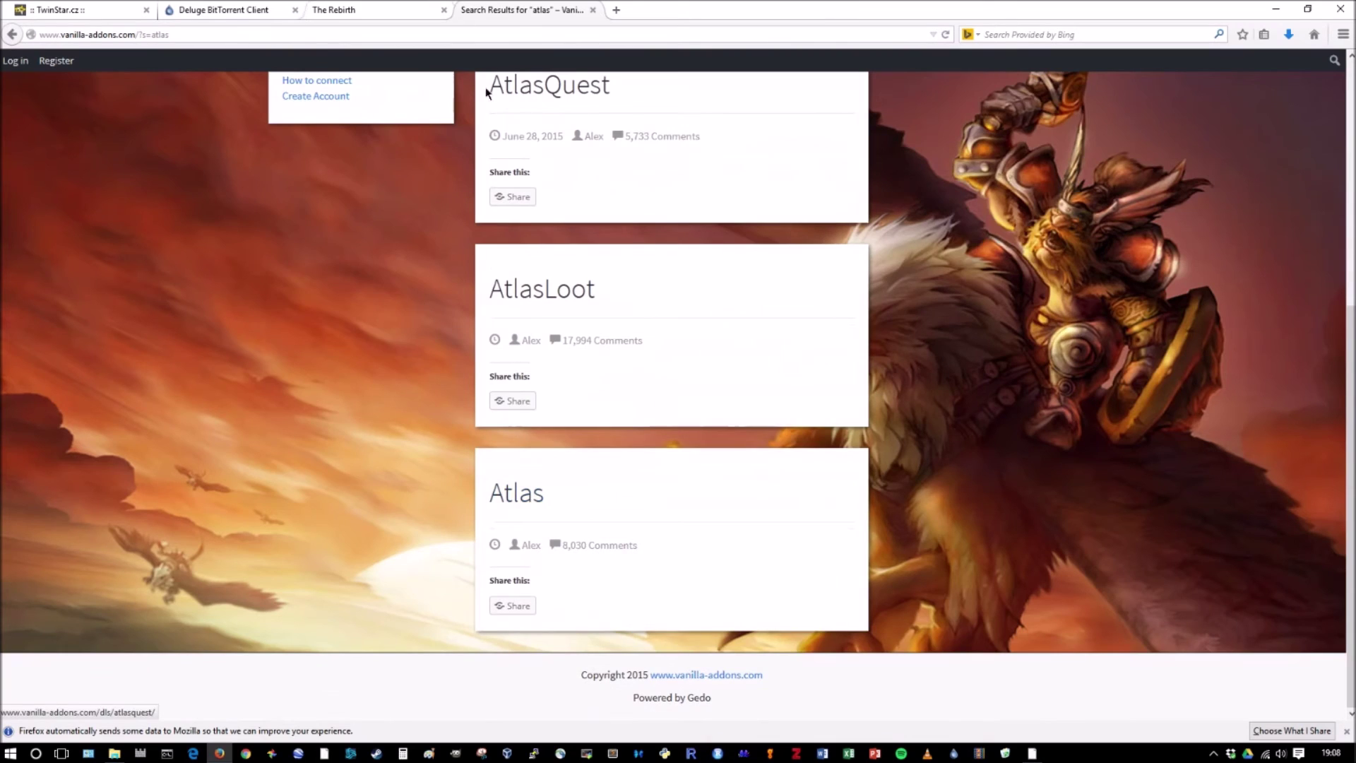
scroll(485, 87, "up", 5)
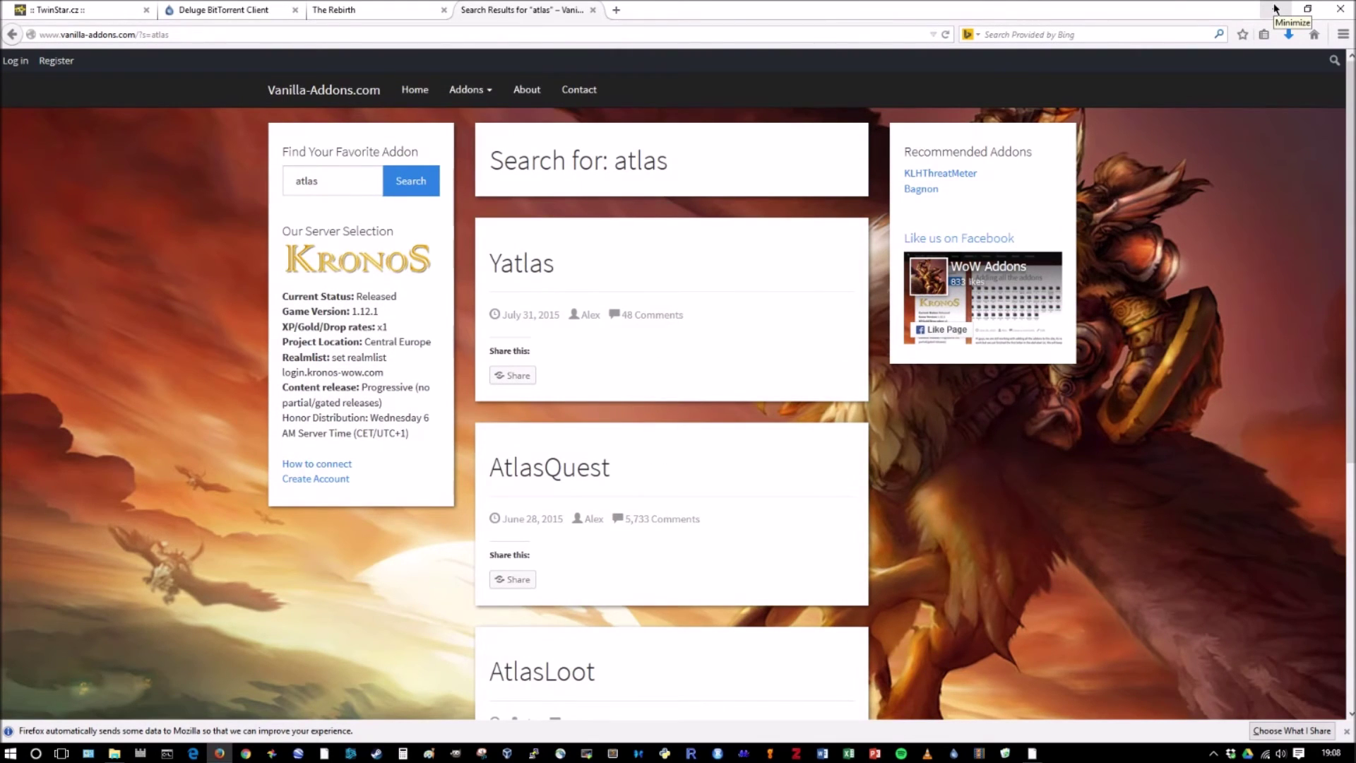
left_click(1276, 9)
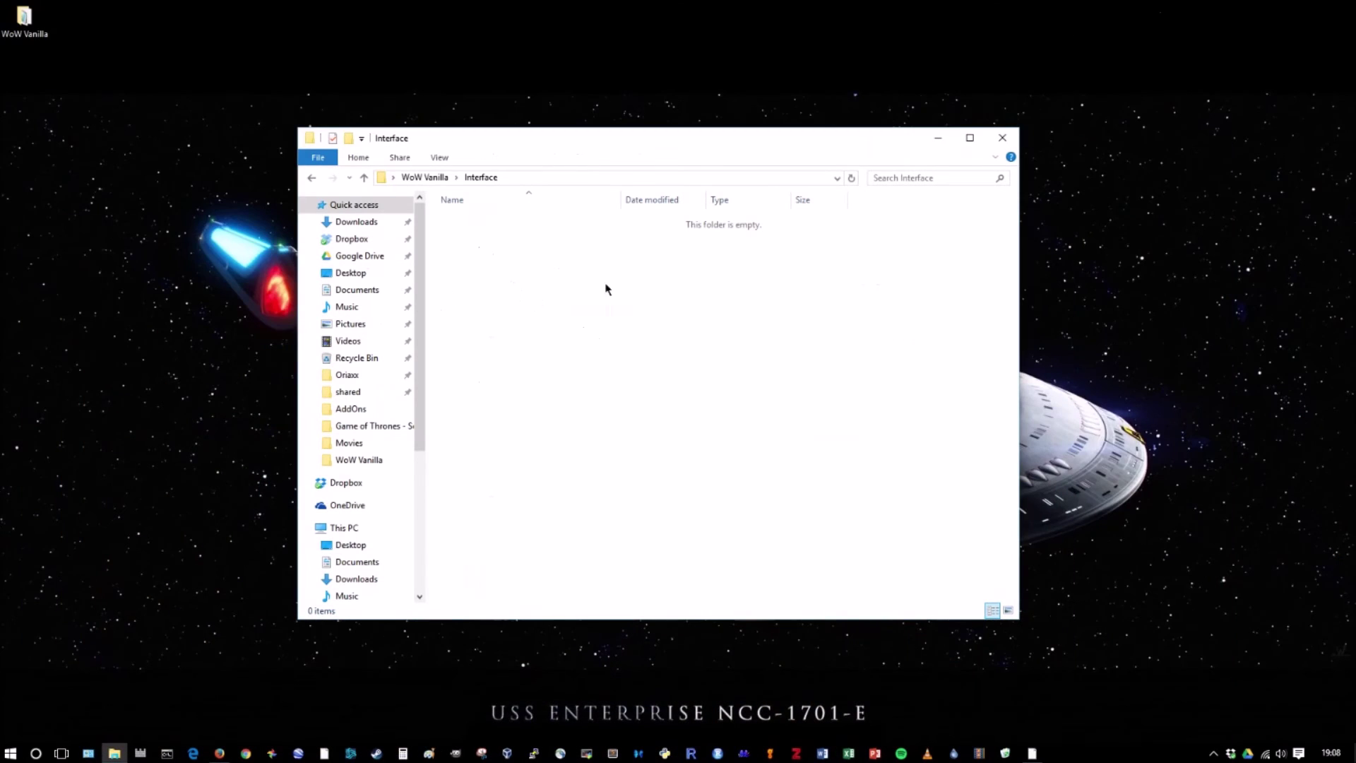
- Open realmlist.wtf from the WoW Vanilla folder in Notepad
left_click(311, 177)
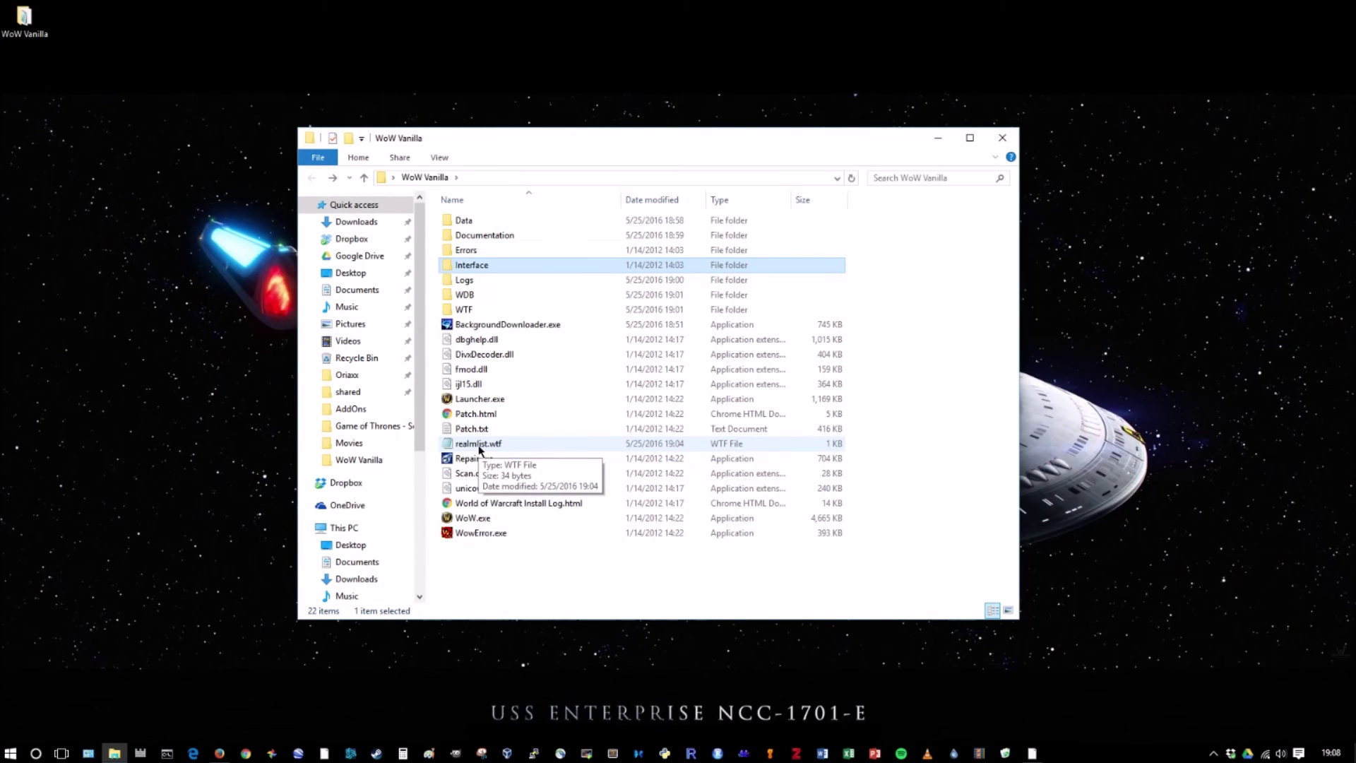
left_click(479, 445)
double_click(479, 445)
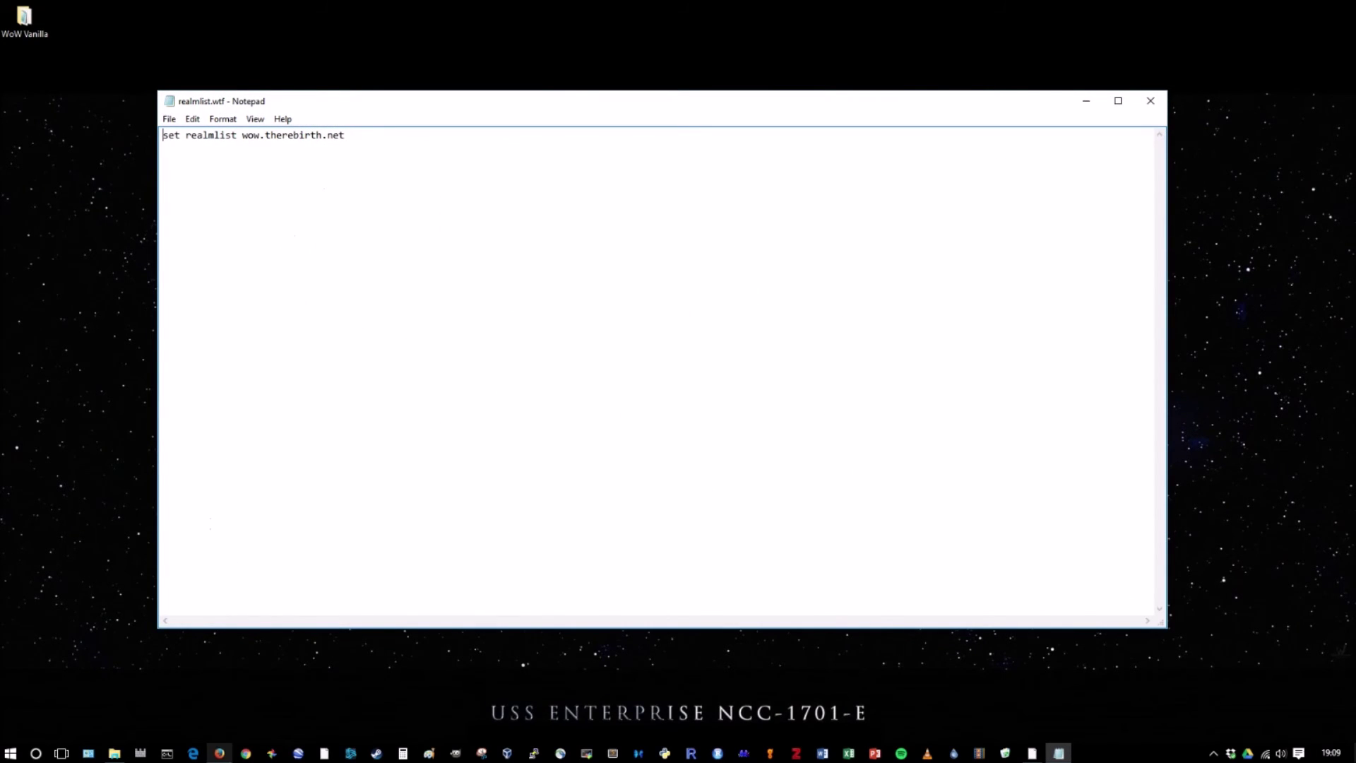
- Copy the wow.twinstar.cz server address from the TwinStar.cz connection instructions
left_click(219, 754)
left_click(129, 5)
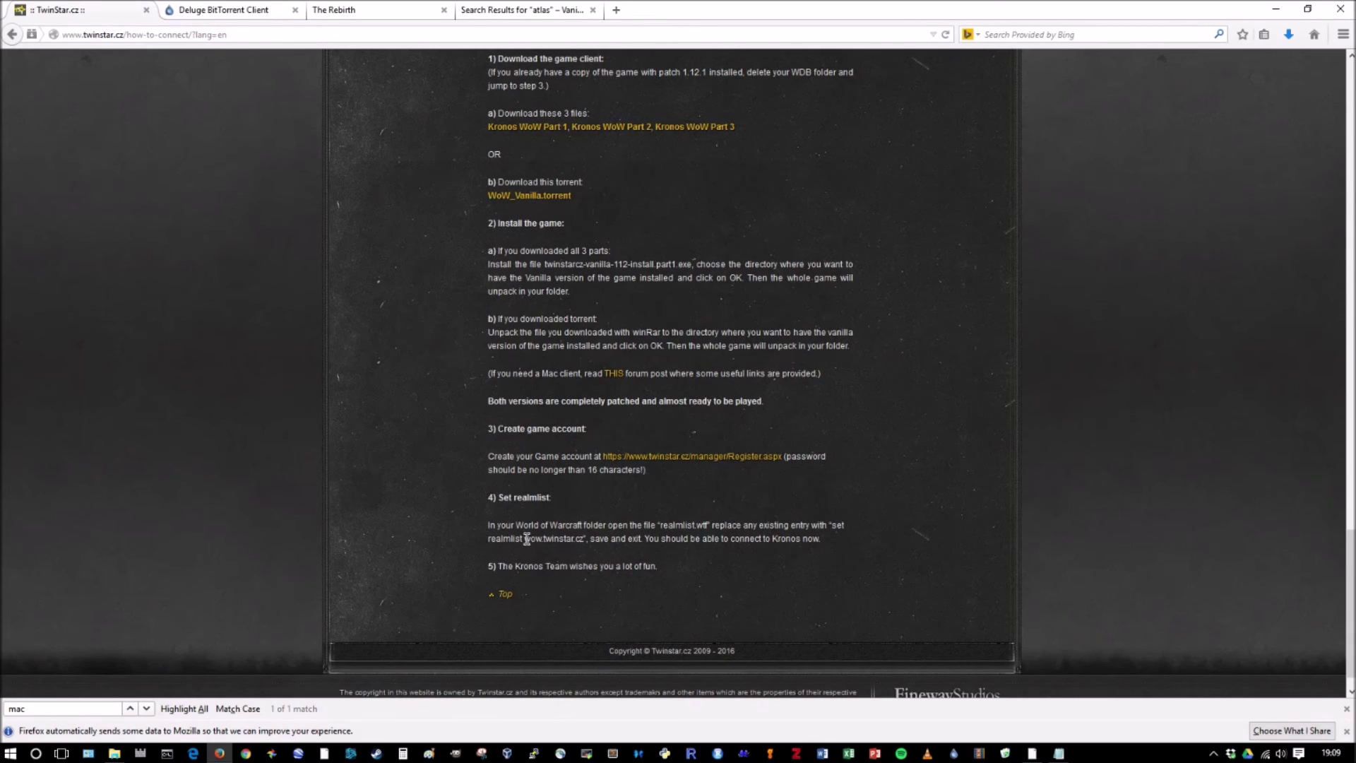
left_click_drag(526, 540, 585, 540)
right_click(574, 541)
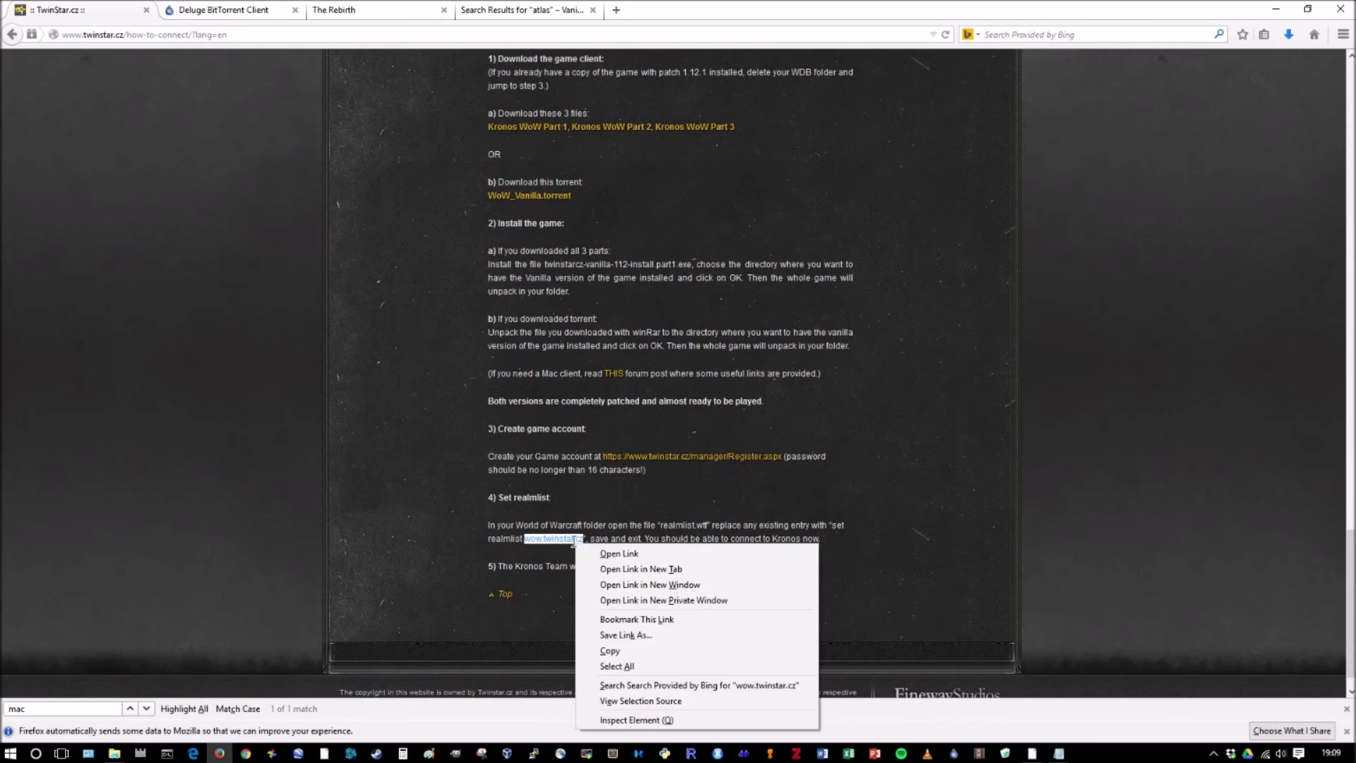
left_click(601, 652)
- Replace wow.therebirth.net with wow.twinstar.cz in realmlist.wtf, save it and close Notepad
left_click(1277, 9)
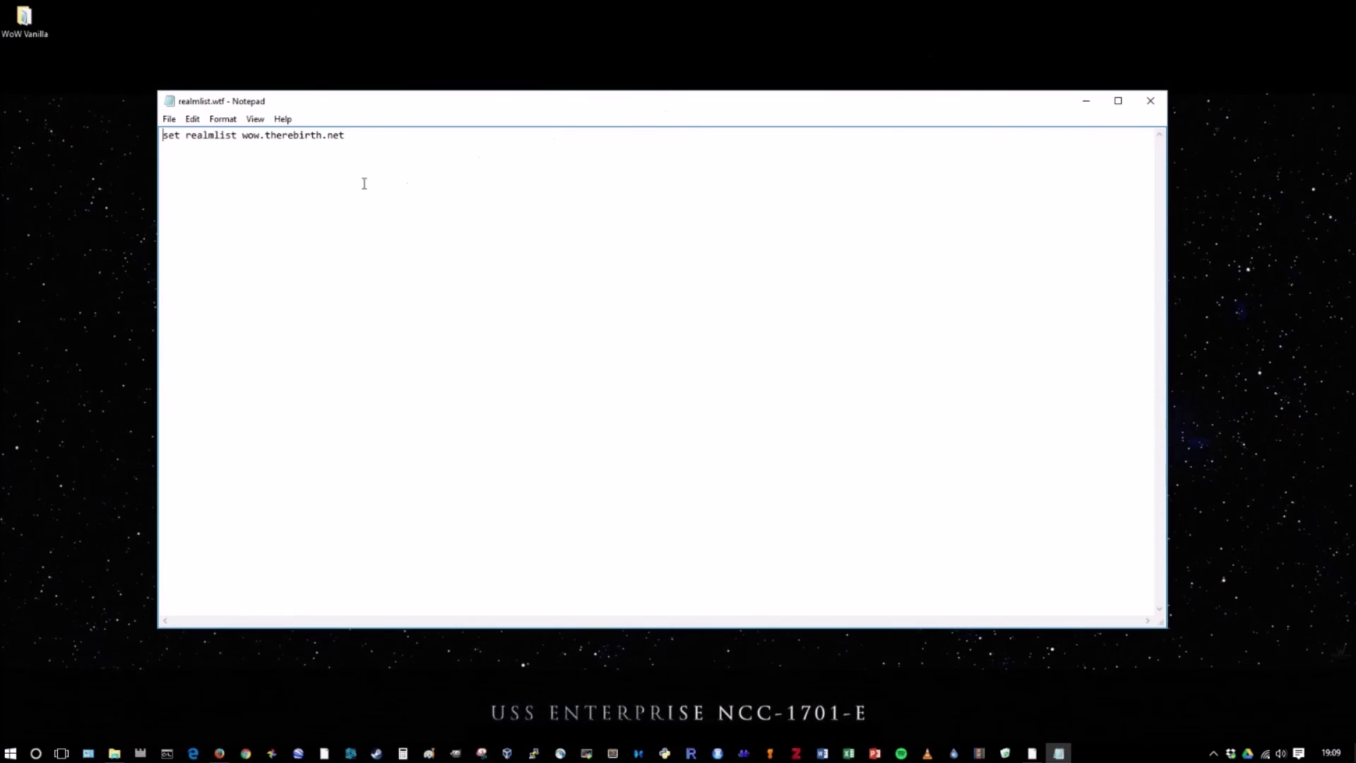
left_click_drag(345, 135, 244, 139)
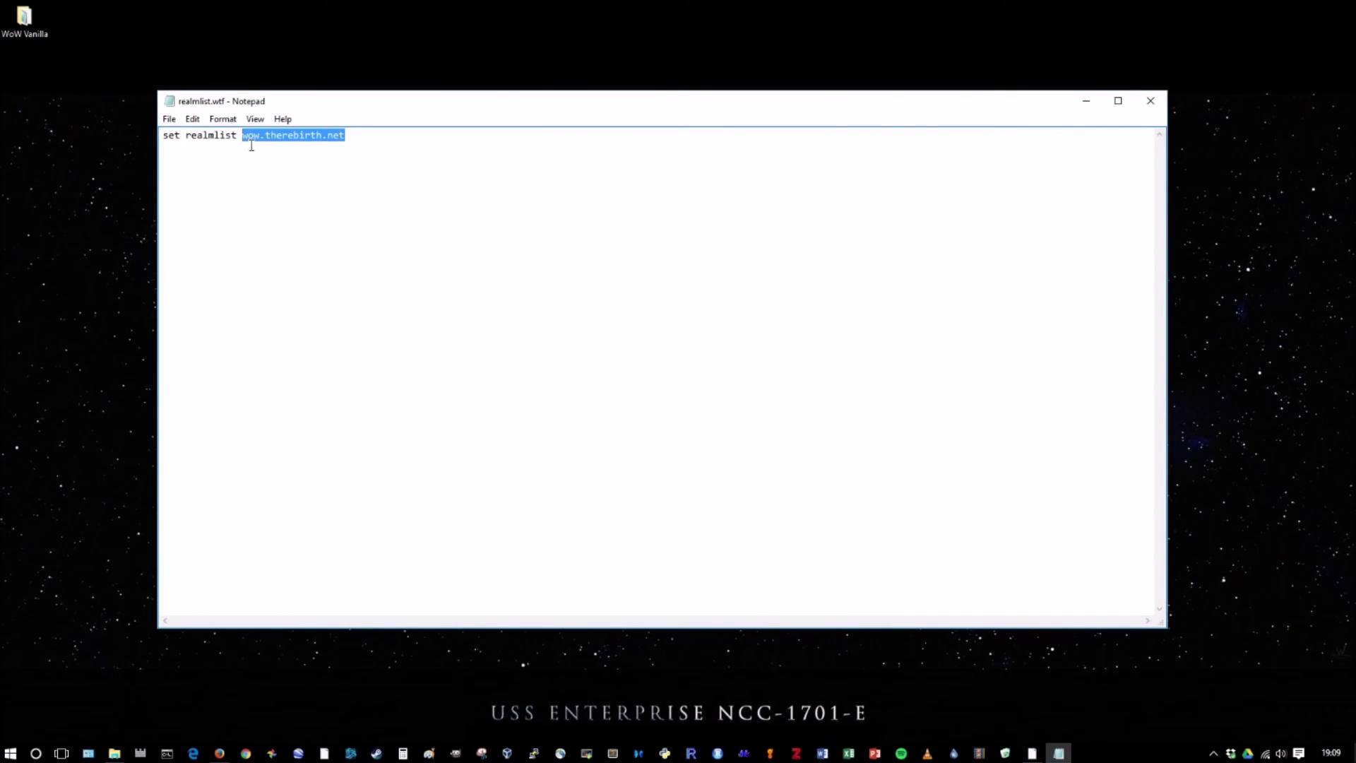
key("ctrl+v")
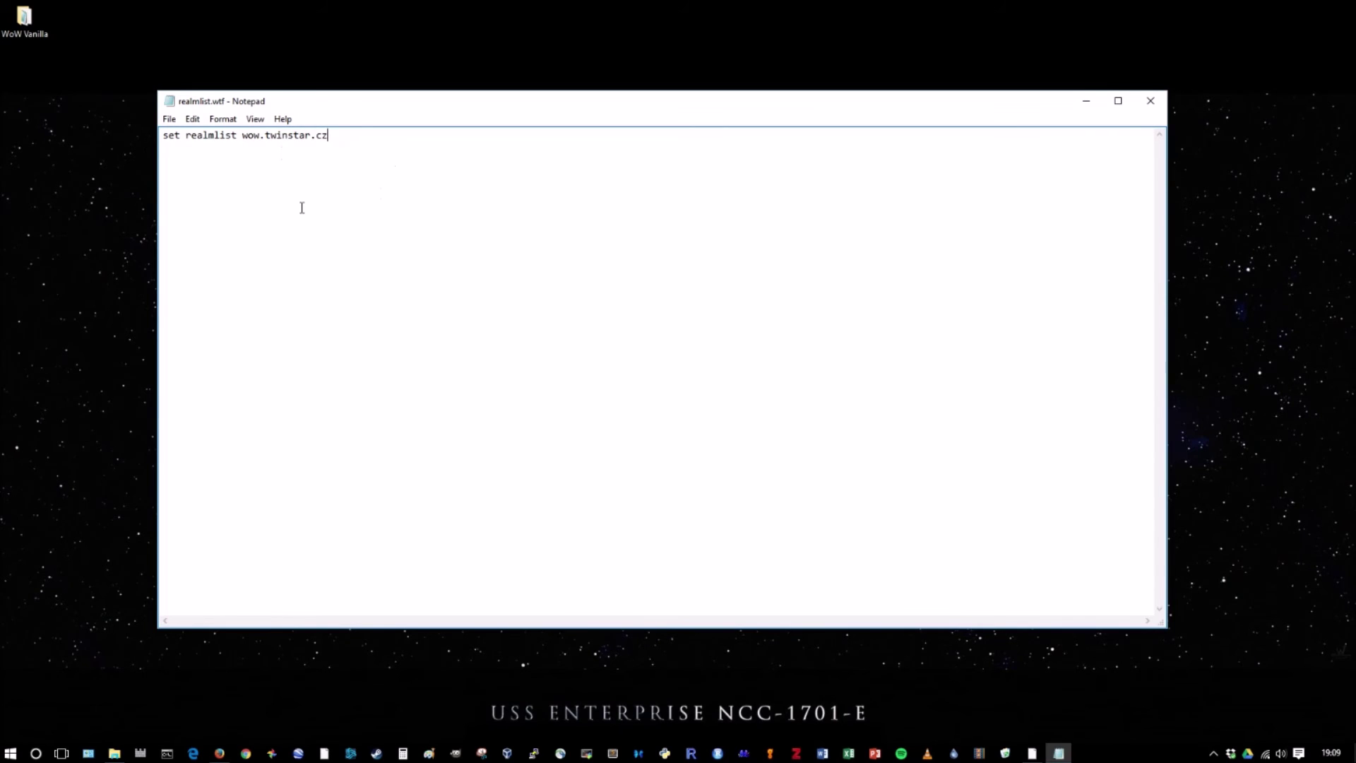
left_click(171, 124)
left_click(187, 172)
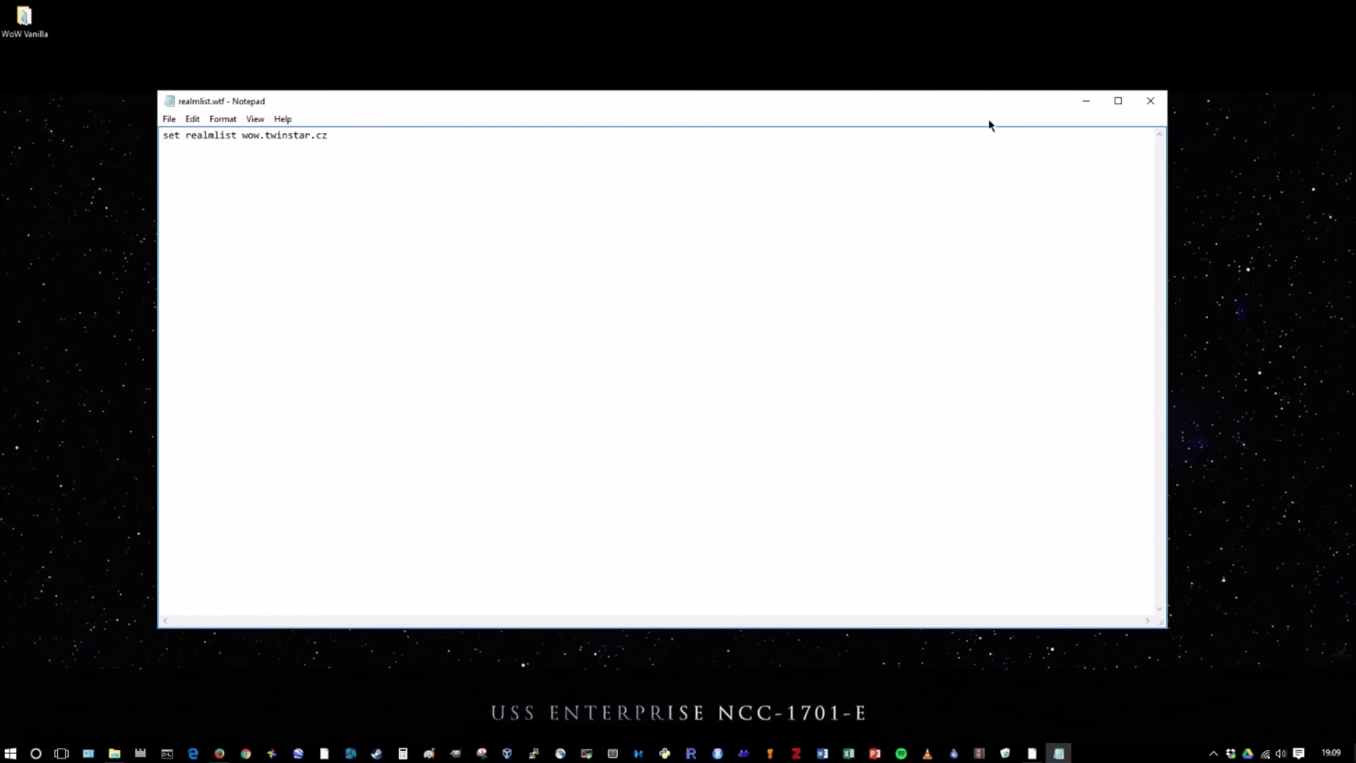
left_click(1151, 101)
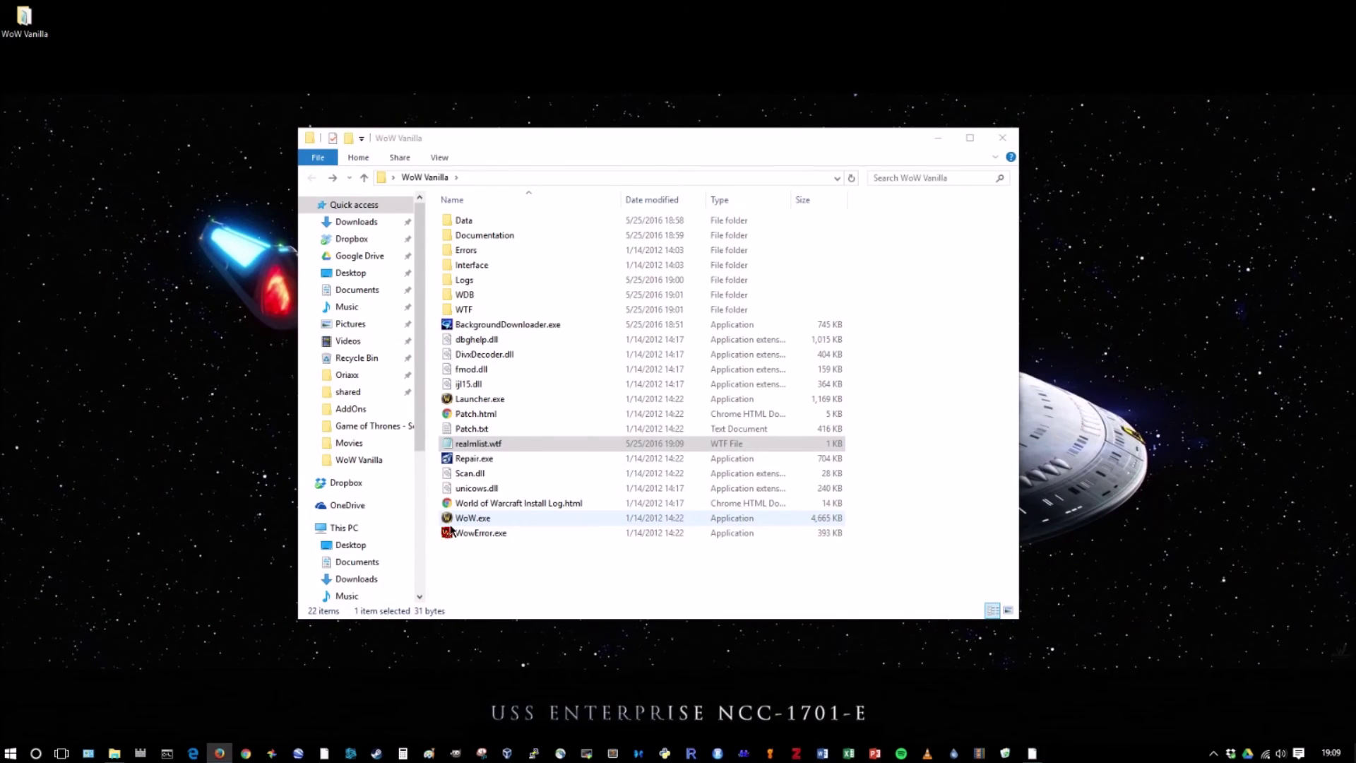
- Select WoW.exe, then bring up The Rebirth's Getting Started page in Firefox
left_click(472, 520)
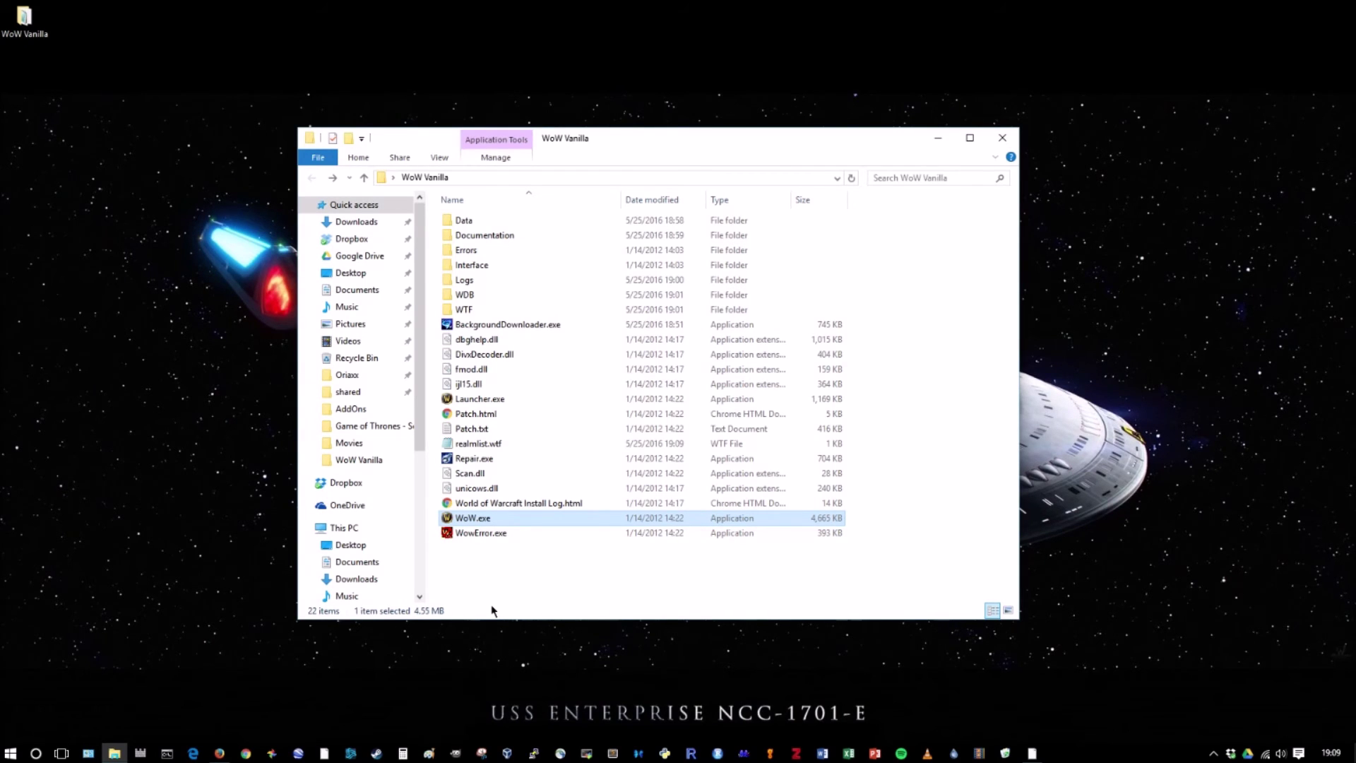
mouse_move(604, 397)
left_click(219, 753)
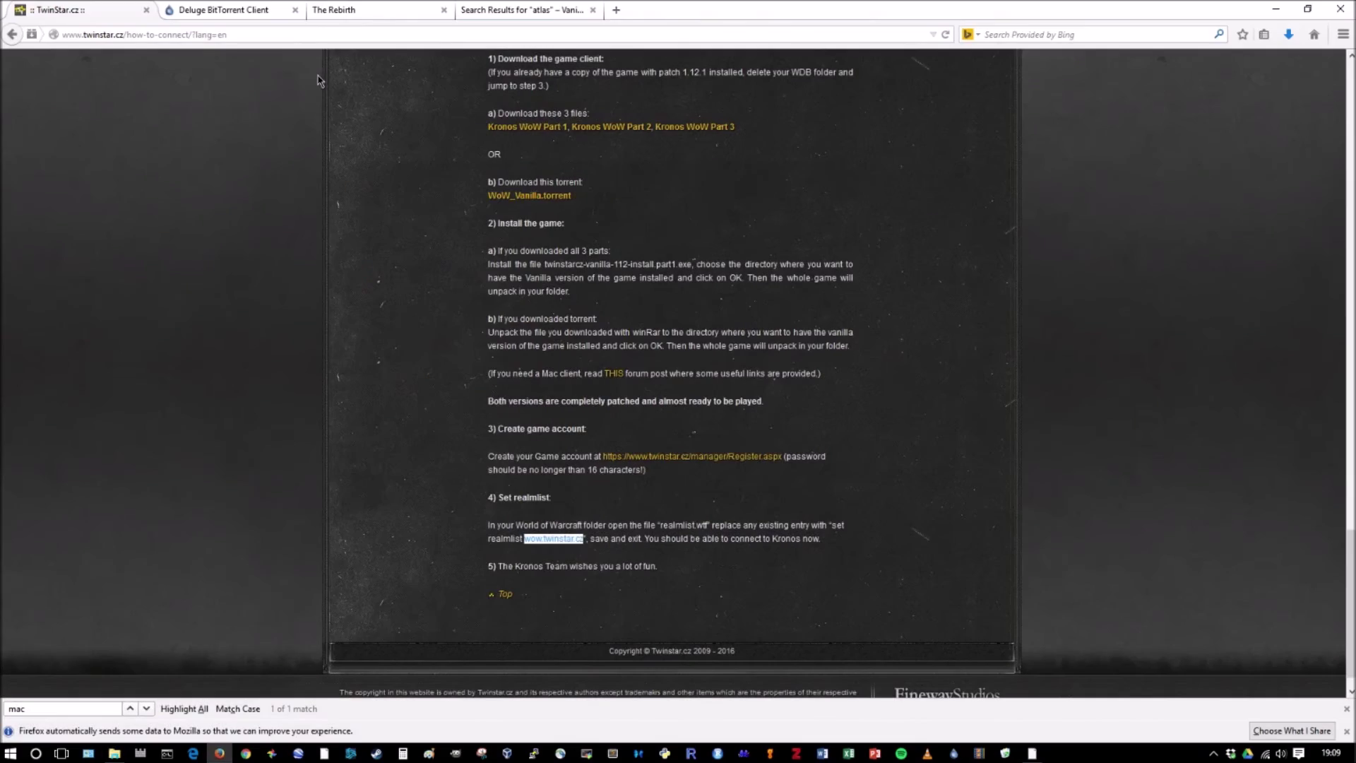
left_click(388, 9)
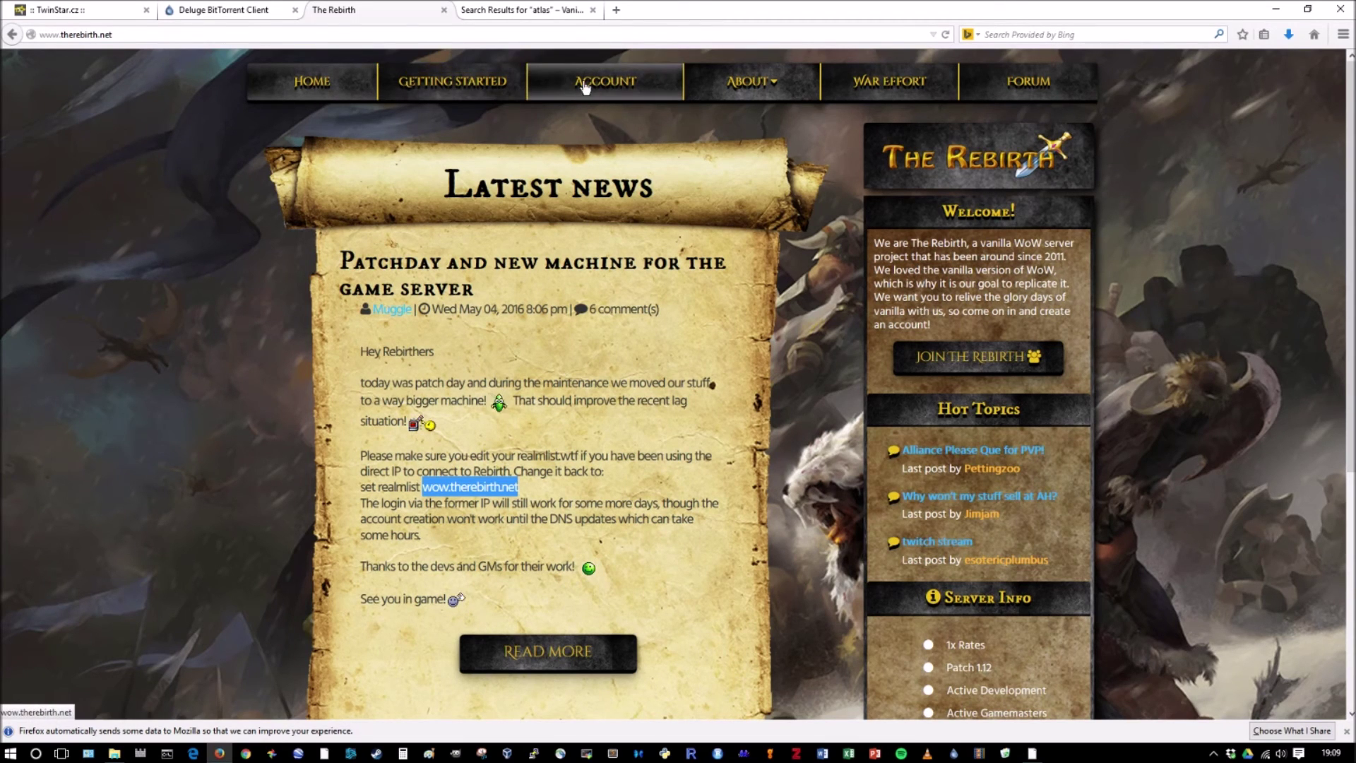
left_click(479, 85)
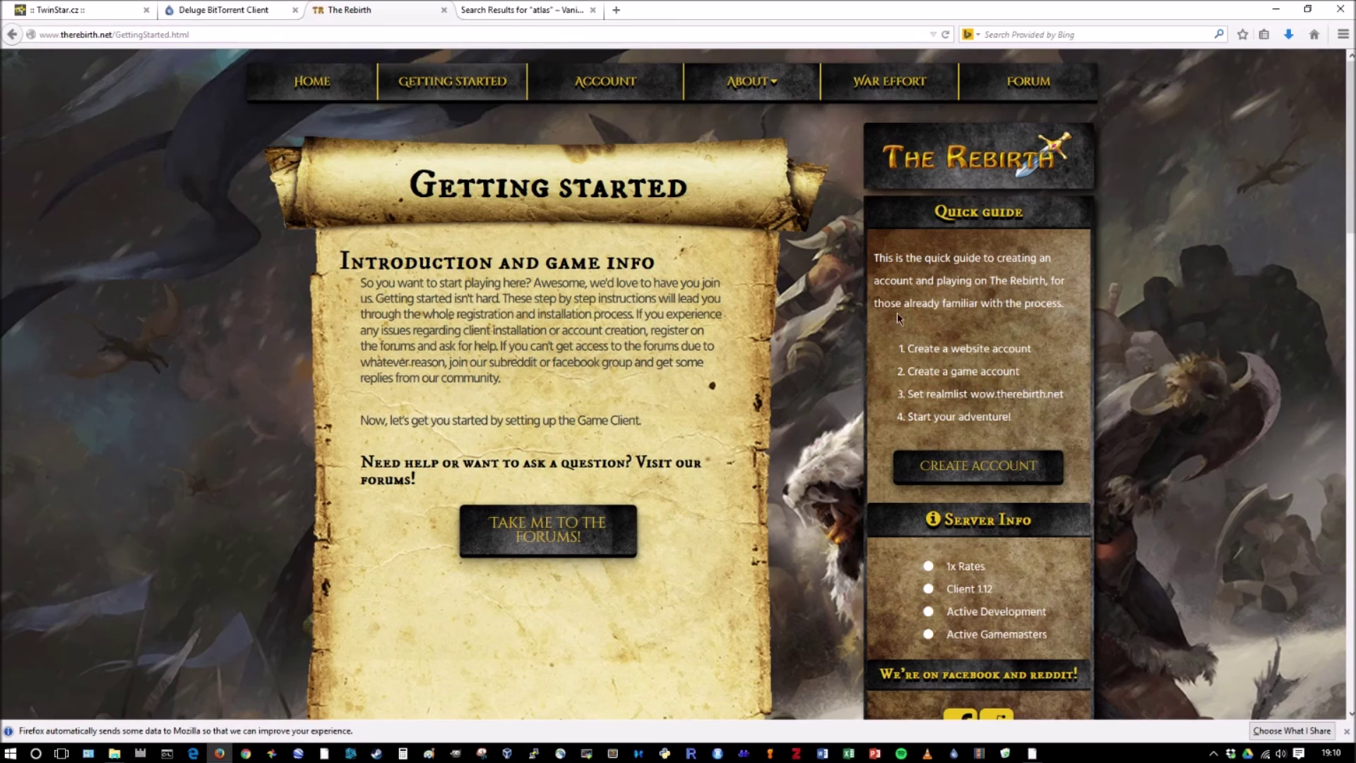
- Select wow.therebirth.net on The Rebirth news page and reopen realmlist.wtf
left_click(327, 96)
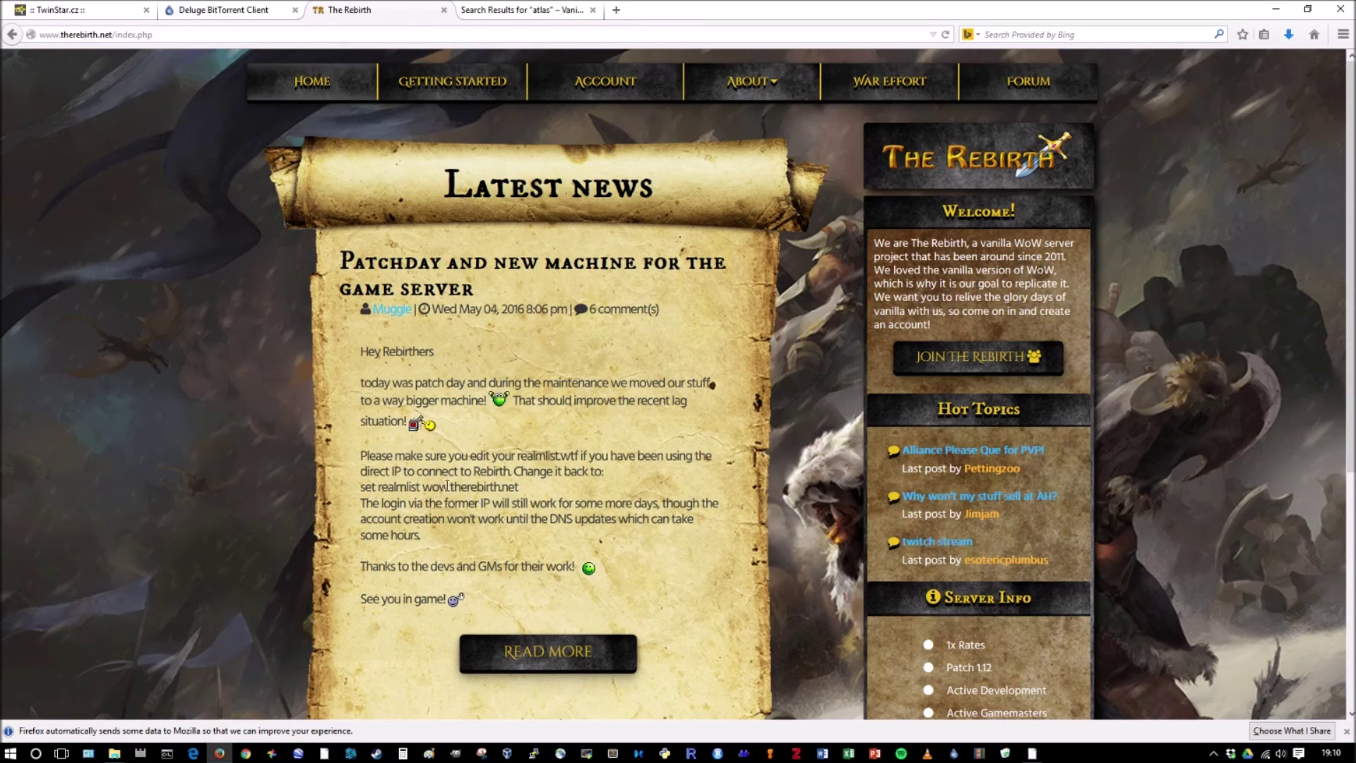
left_click_drag(426, 487, 520, 489)
key("ctrl+c")
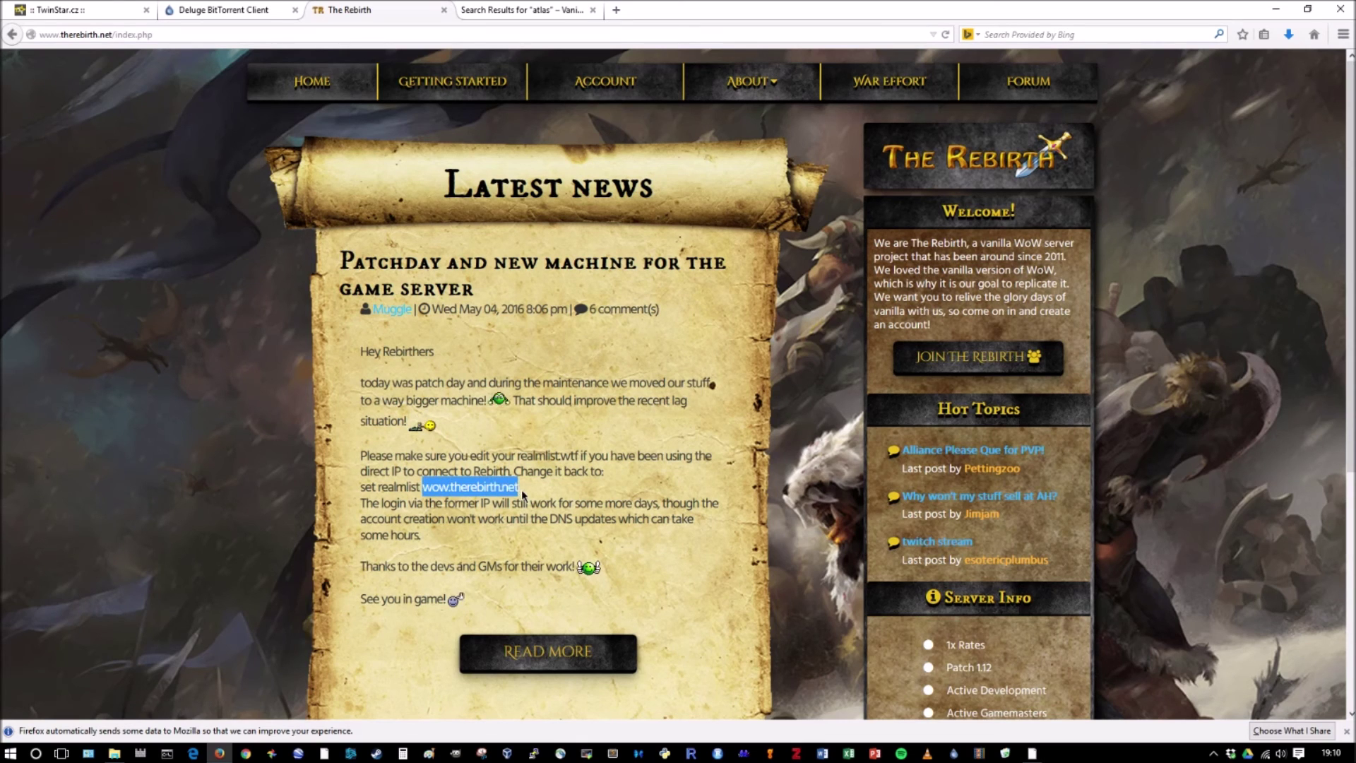
left_click(1276, 10)
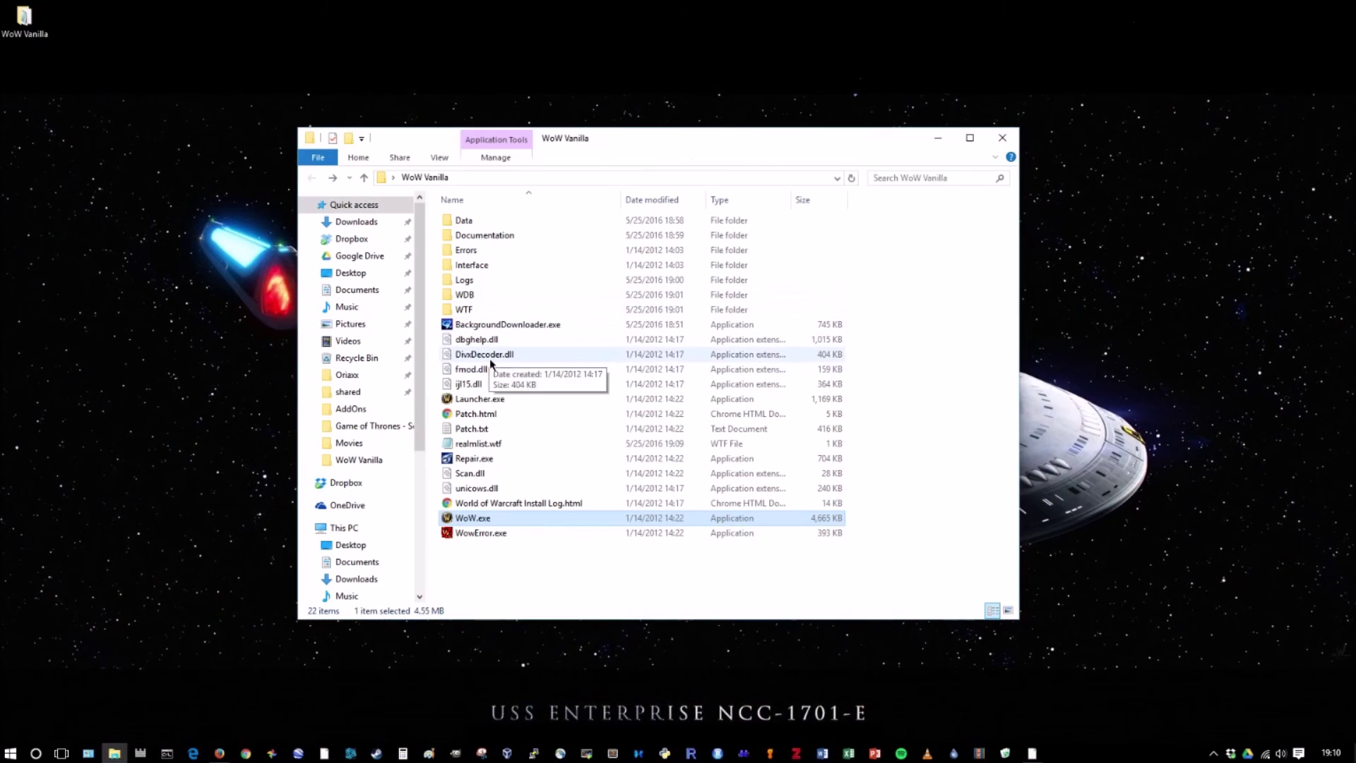
double_click(487, 443)
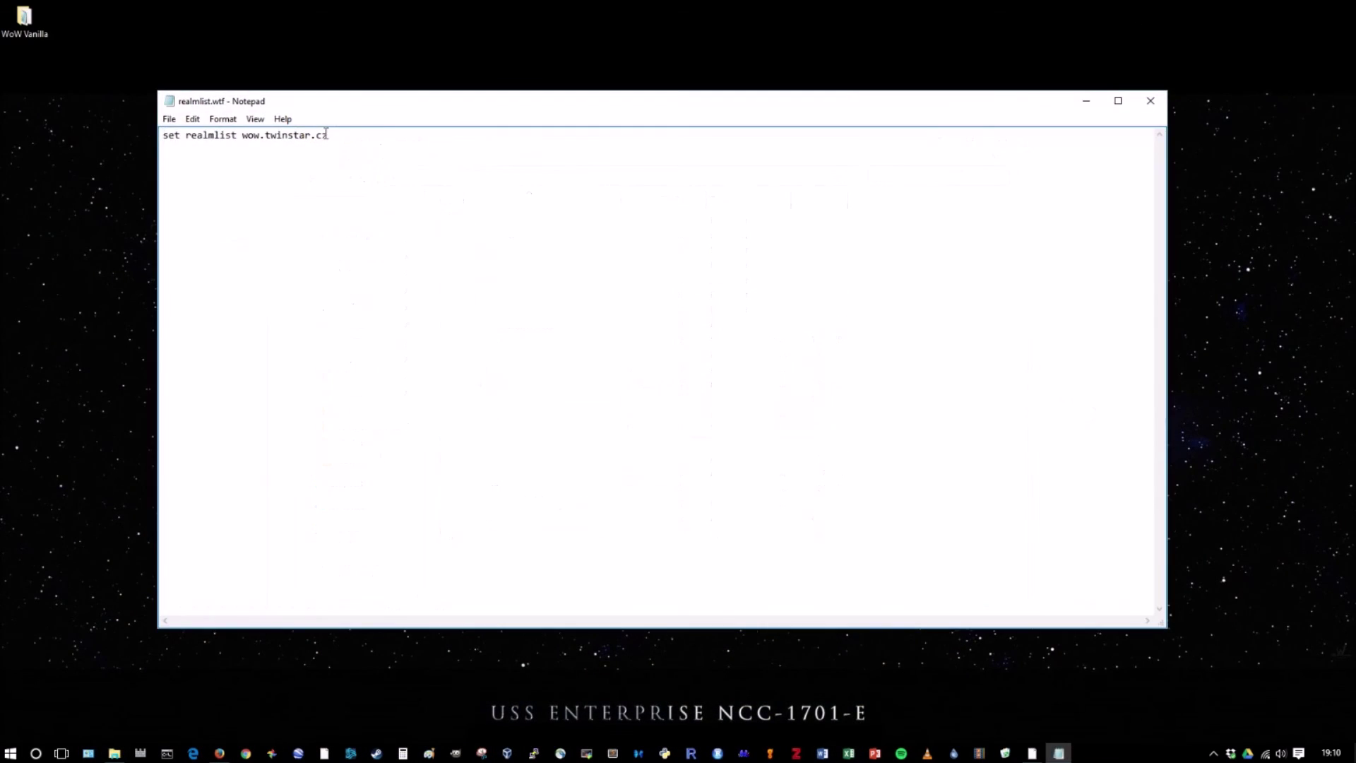
- Paste wow.therebirth.net into realmlist.wtf, close without saving, and select WoW.exe
left_click_drag(330, 135, 242, 135)
key("ctrl+v")
left_click(1151, 100)
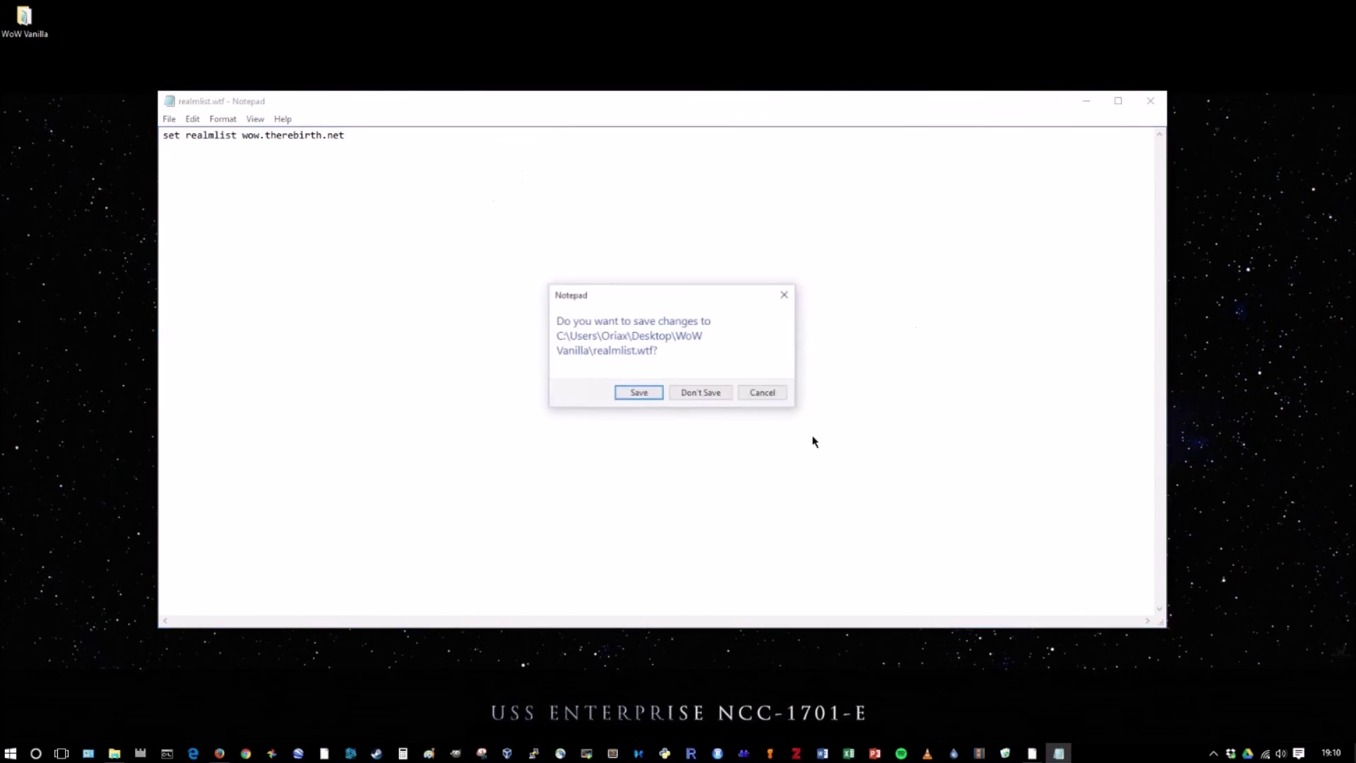
left_click(721, 397)
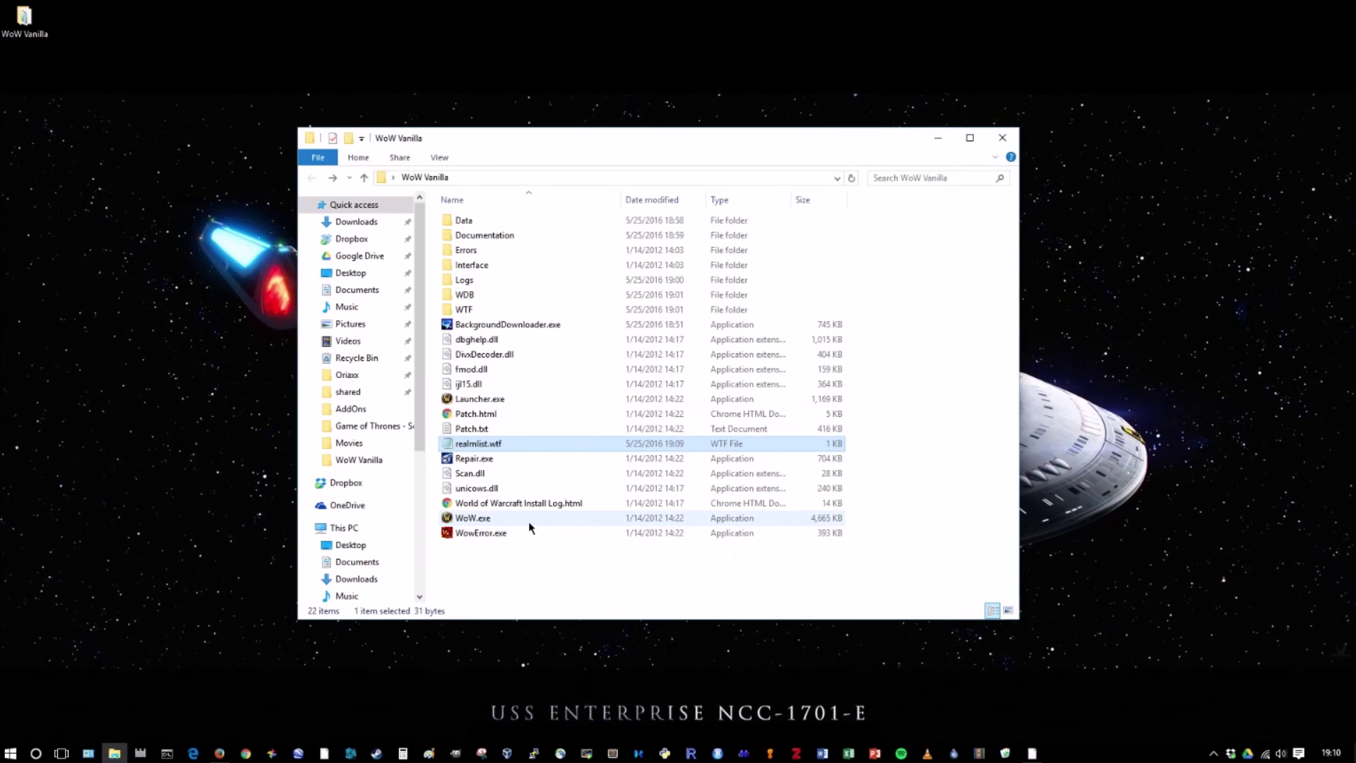
left_click(487, 522)
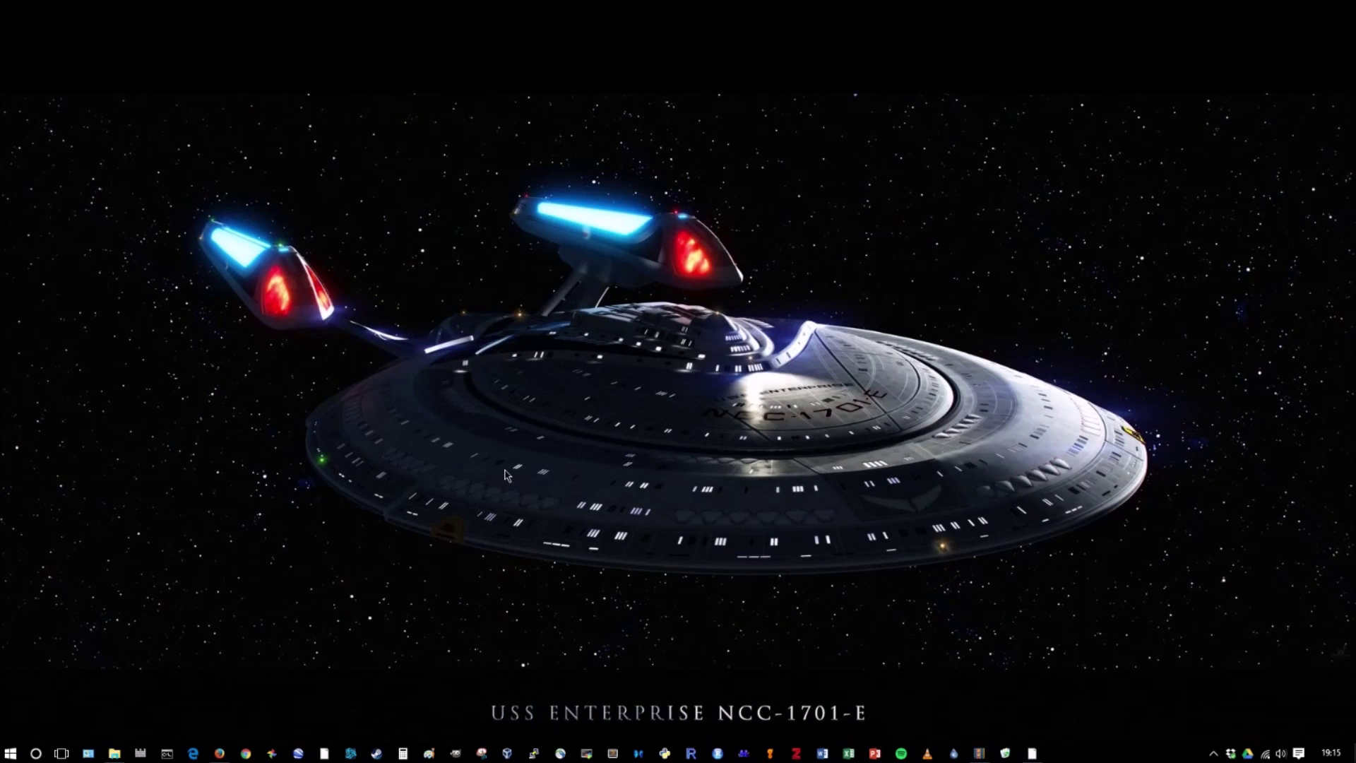
- Return Firefox to the TwinStar.cz how-to-connect guide and dismiss the 'mac' find bar
left_click(222, 753)
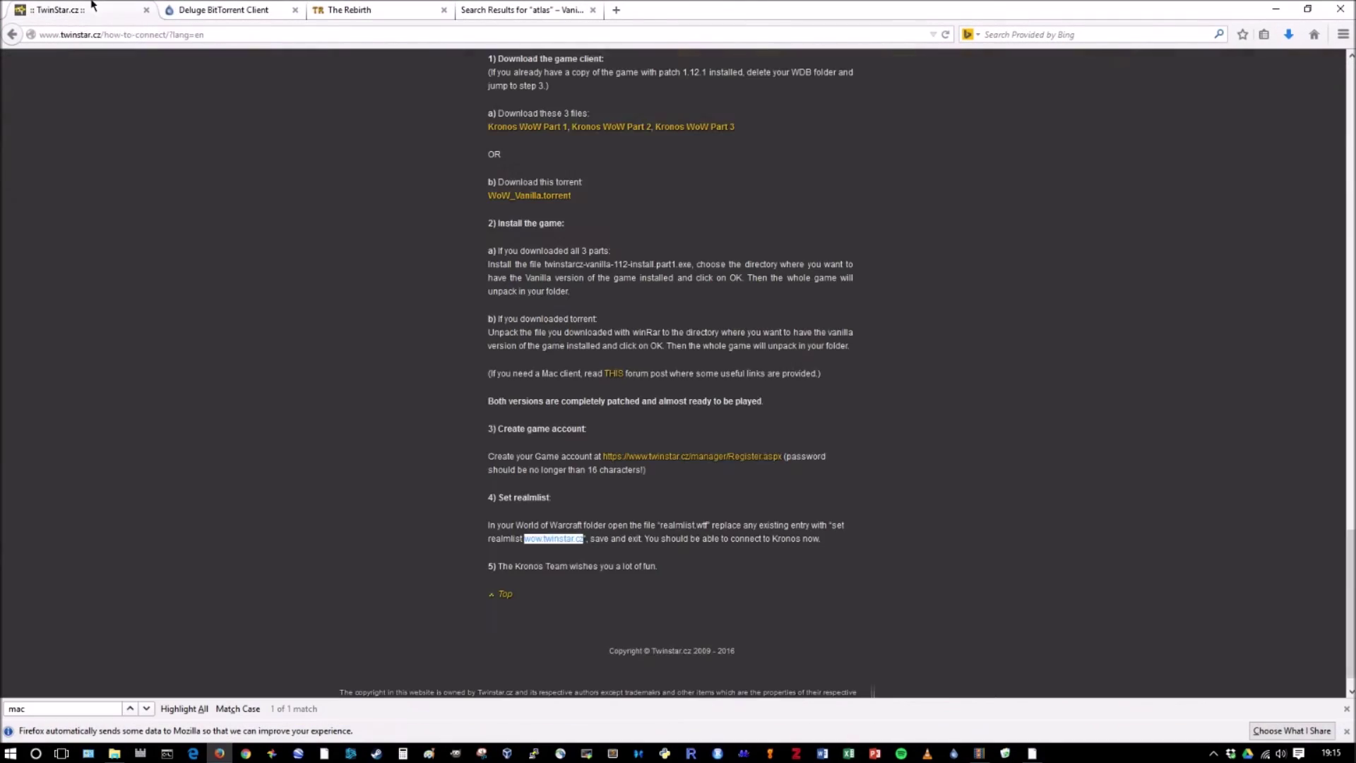
left_click(71, 10)
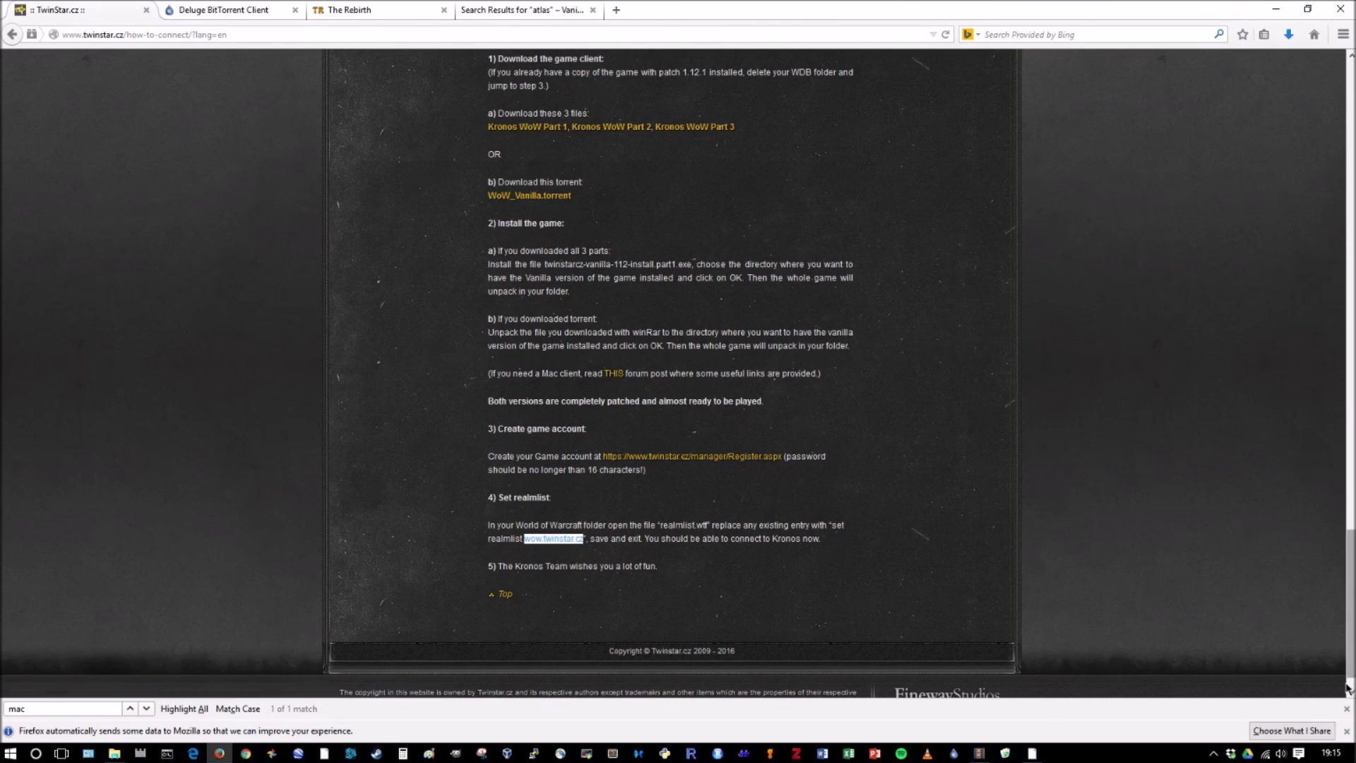
left_click(1347, 708)
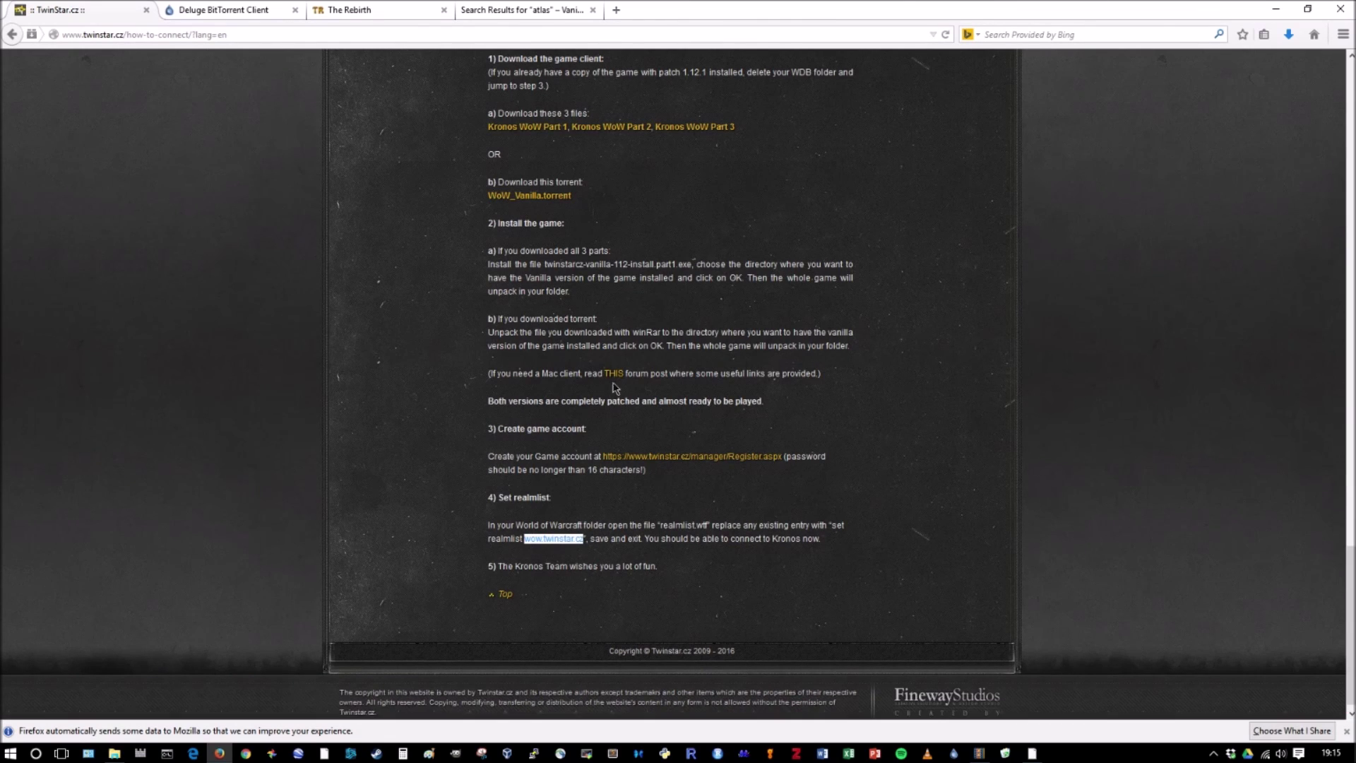